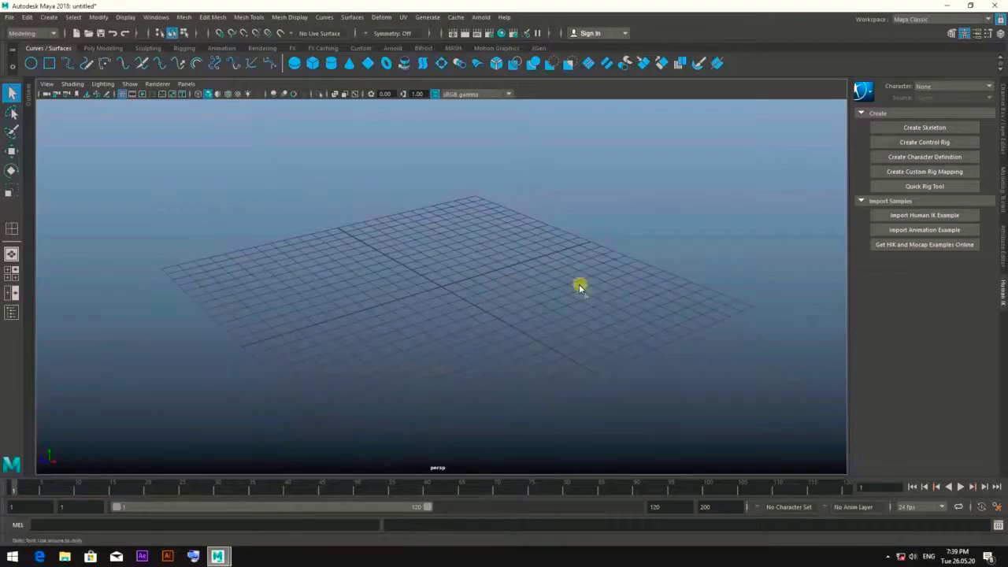
Step: Create a cube and scale it into a thin, flat square slab for the seat
key(w)
mouse_move(441, 288)
mouse_down()
mouse_move(477, 284)
mouse_move(444, 279)
mouse_up()
key(w)
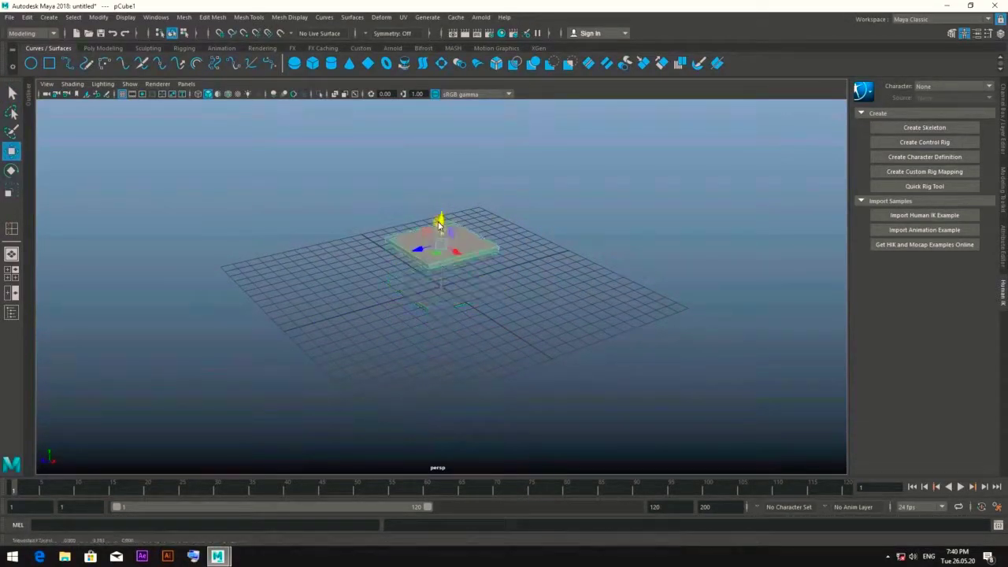
scroll(488, 315, up, 5)
key(r)
click(509, 218)
alt+drag(509, 218, 389, 175)
click(493, 225)
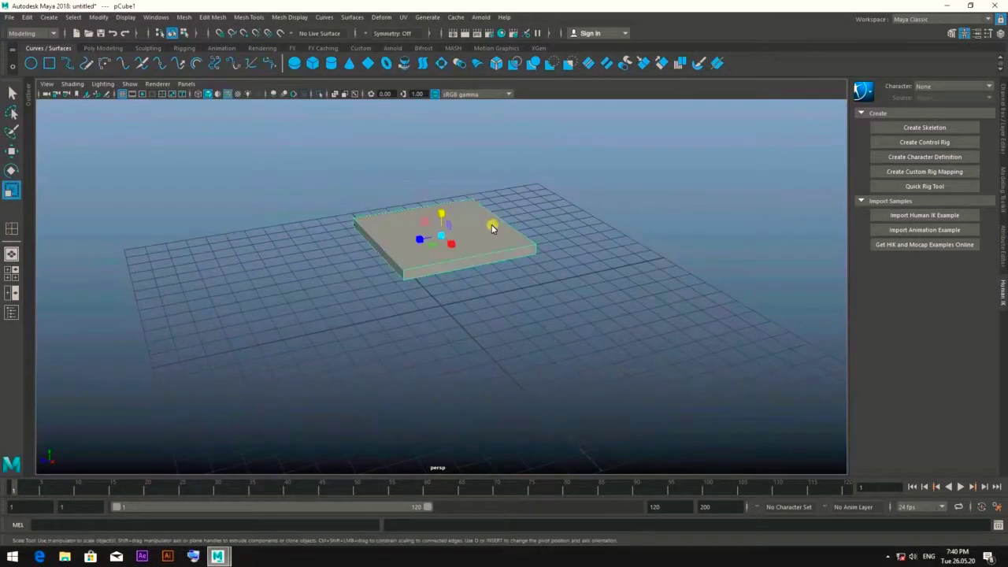
mouse_move(499, 214)
alt+mouse_down()
mouse_move(486, 243)
mouse_move(580, 262)
alt+mouse_up()
Step: Select the slab's edges and bevel them with a fraction of 0.1
drag(431, 163, 480, 245)
key(space)
key(space)
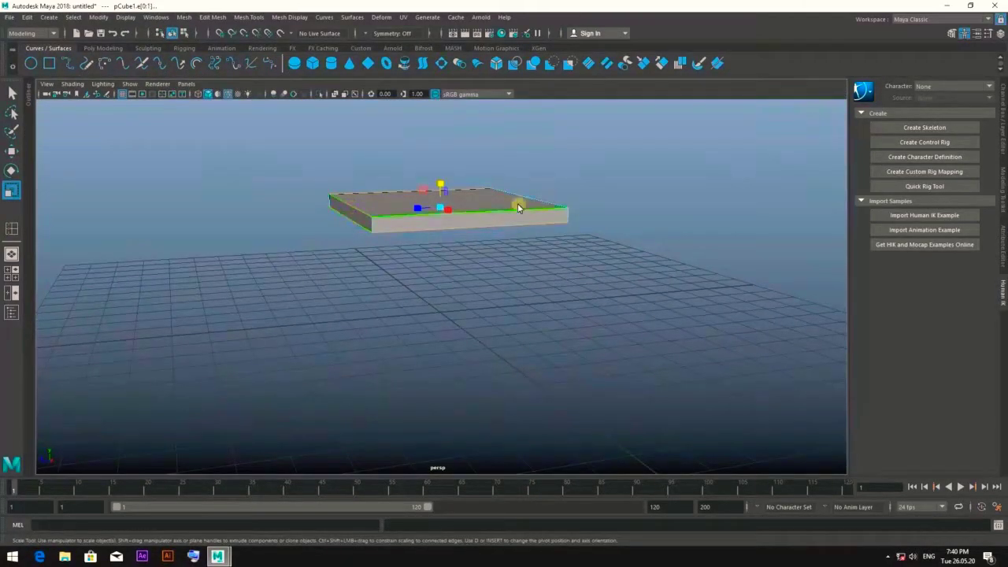
shift+click(479, 221)
shift+click(445, 236)
alt+drag(446, 247, 480, 225)
shift+right_drag(625, 177, 670, 180)
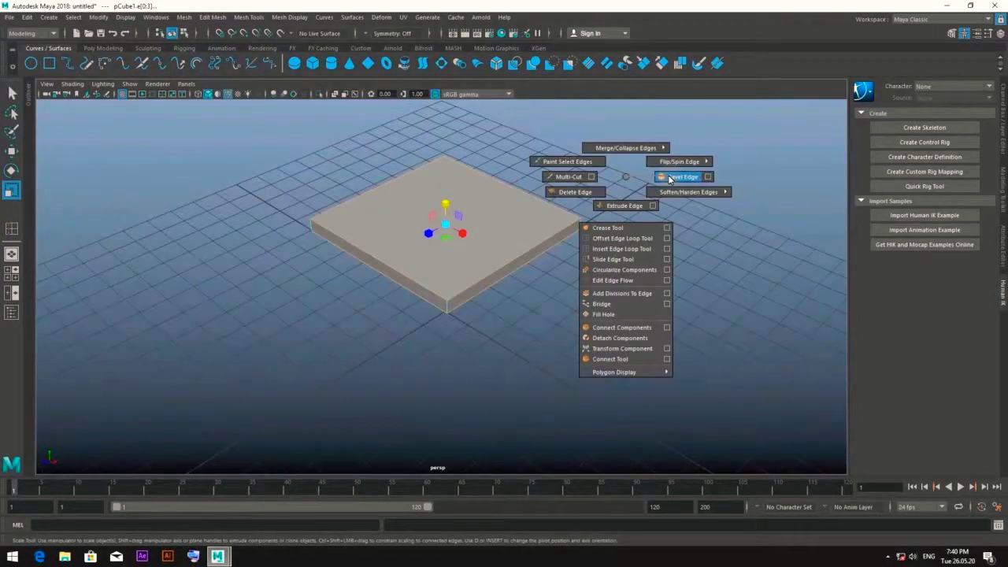
click(685, 119)
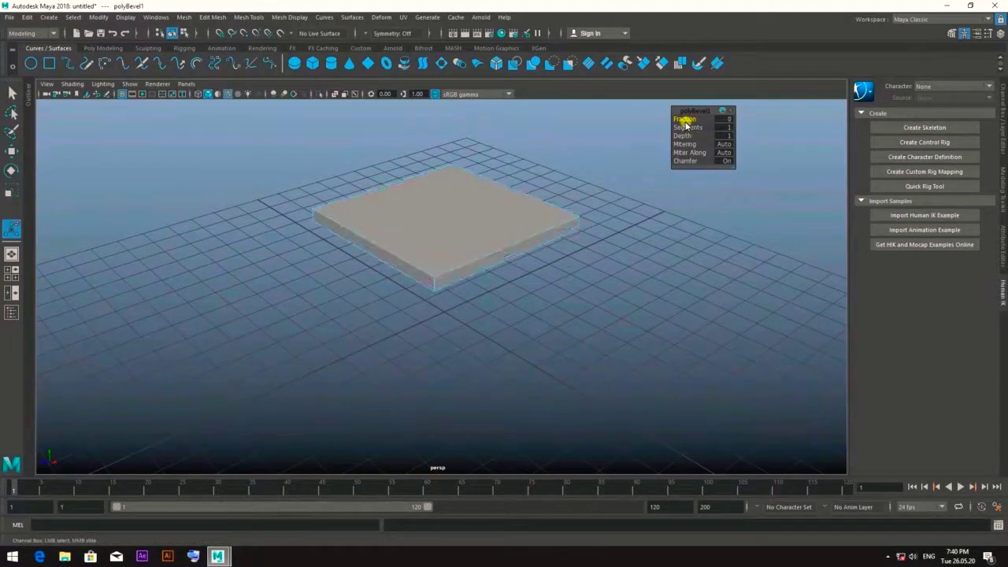
middle_drag(686, 124, 688, 127)
mouse_move(582, 187)
alt+mouse_down()
mouse_move(581, 158)
mouse_move(572, 169)
alt+mouse_up()
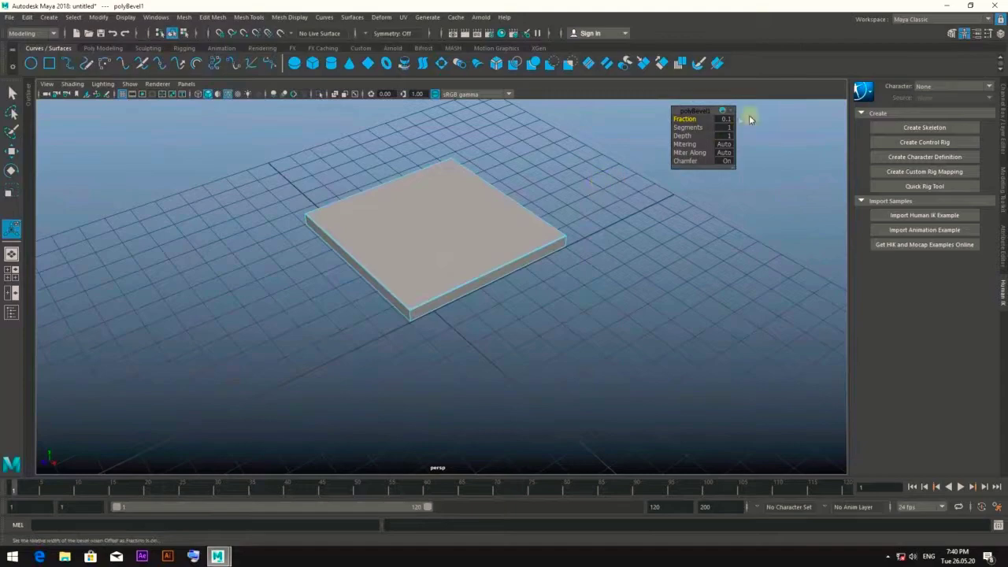
alt+drag(724, 116, 545, 339)
Step: Inspect the bevelled corner up close, then return to the four-view layout
mouse_move(544, 339)
alt+right_down()
mouse_move(479, 254)
mouse_move(623, 229)
alt+right_up()
alt+drag(623, 229, 666, 148)
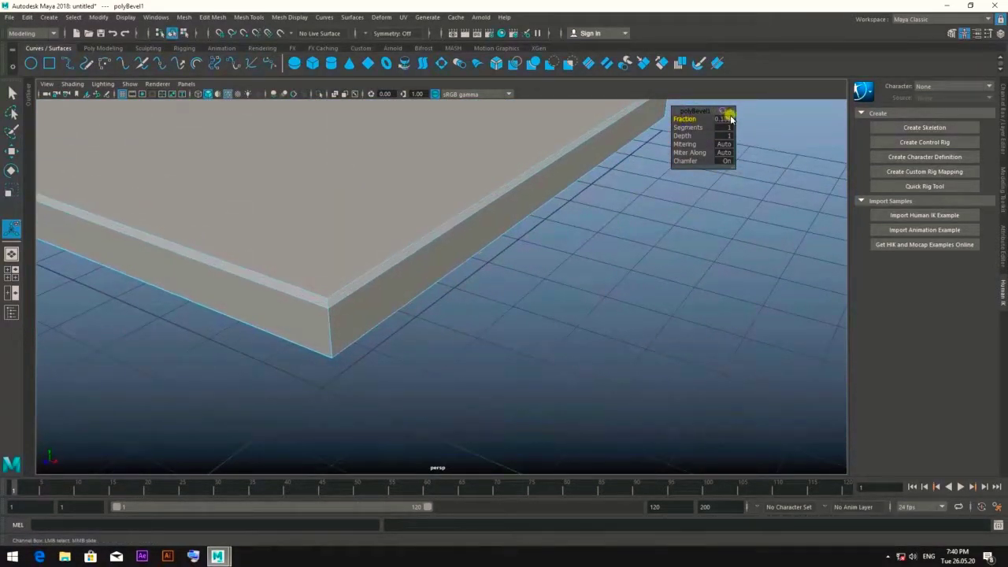
alt+right_drag(622, 230, 604, 214)
mouse_move(604, 213)
alt+mouse_down()
mouse_move(619, 171)
mouse_move(649, 196)
alt+mouse_up()
key(q)
key(space)
key(space)
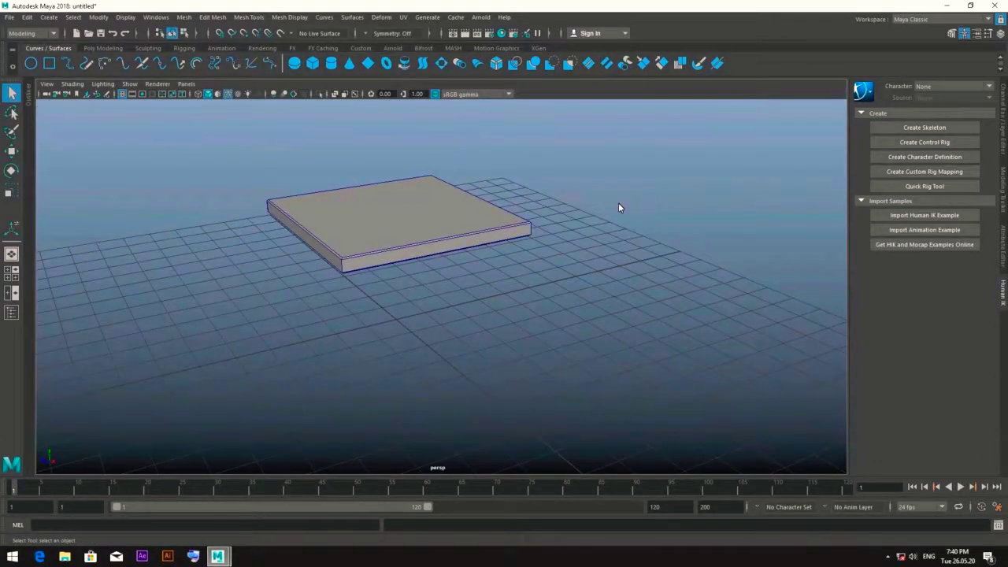
key(space)
key(space)
Step: Switch the side and top views to wireframe display
click(202, 96)
key(space)
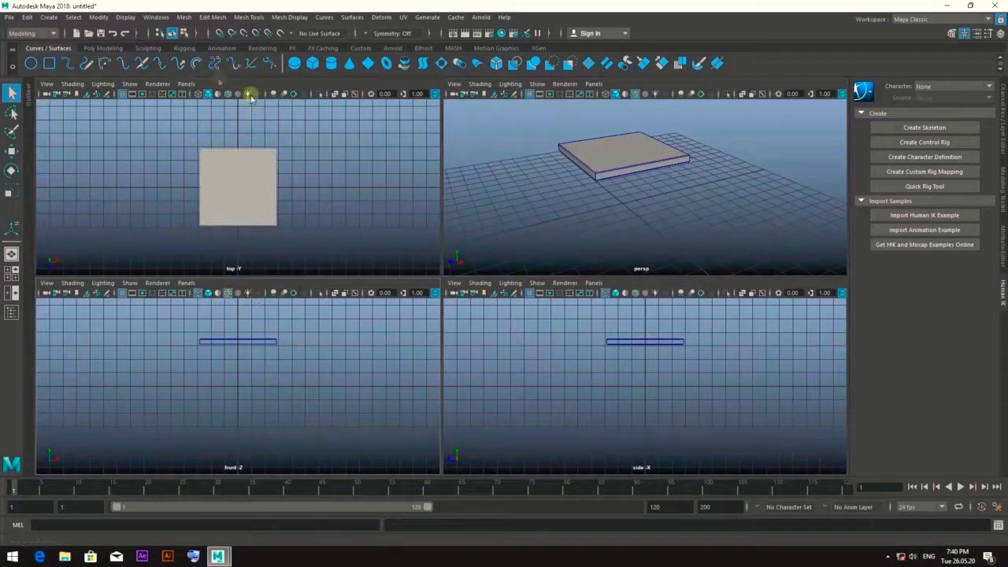
click(249, 94)
key(space)
click(461, 203)
key(w)
drag(443, 191, 463, 103)
key(ctrl+z)
key(space)
key(space)
key(space)
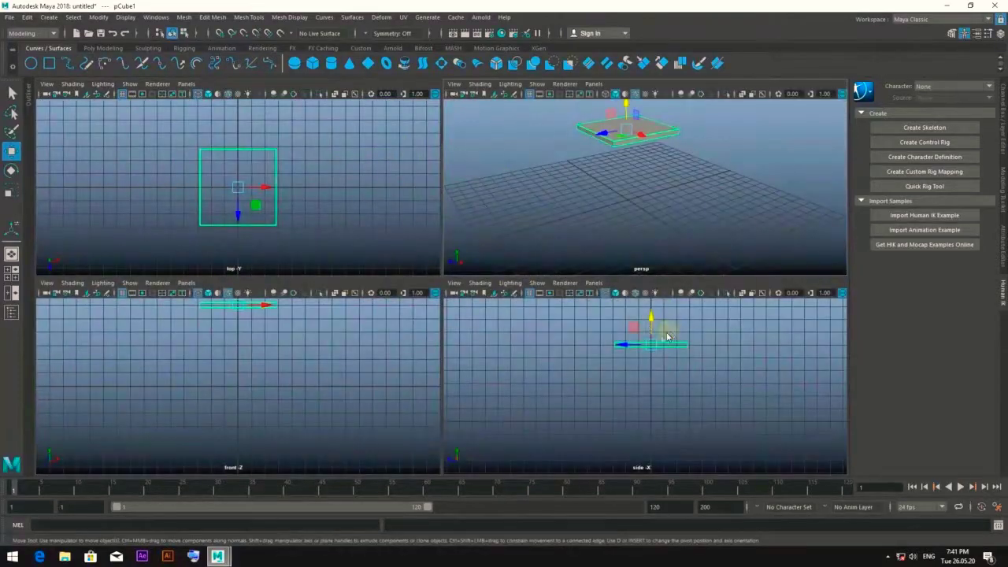
key(space)
Step: Create a new cube and scale it into a tall, thin leg
shift+right_click(586, 283)
click(586, 268)
shift+right_drag(585, 266, 461, 345)
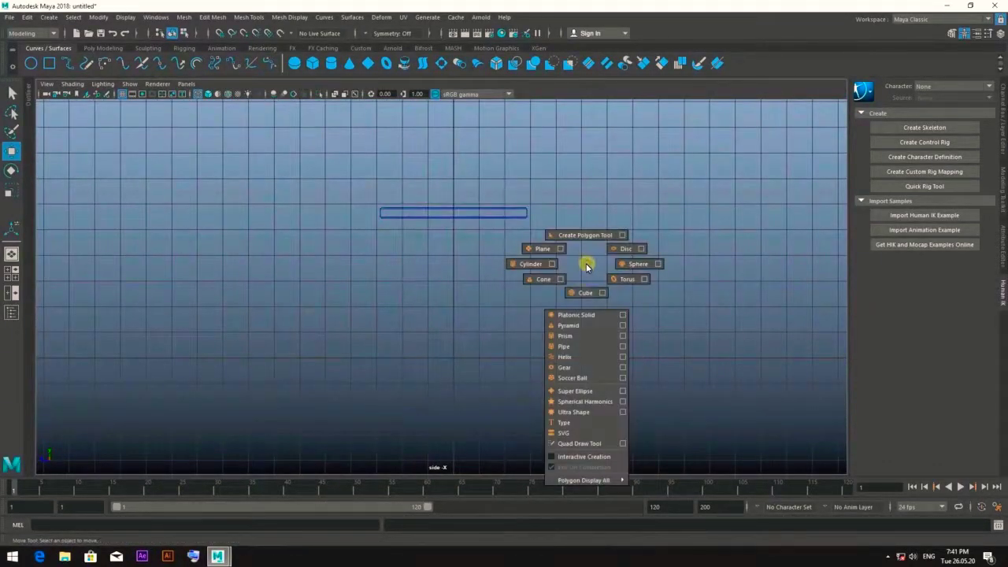
key(r)
mouse_move(452, 349)
mouse_down()
mouse_move(466, 336)
mouse_move(432, 351)
mouse_move(333, 344)
mouse_move(387, 351)
mouse_move(409, 296)
mouse_move(407, 261)
mouse_up()
key(w)
key(r)
key(w)
Step: Position the leg under one end of the seat in the side and front views
drag(383, 309, 367, 312)
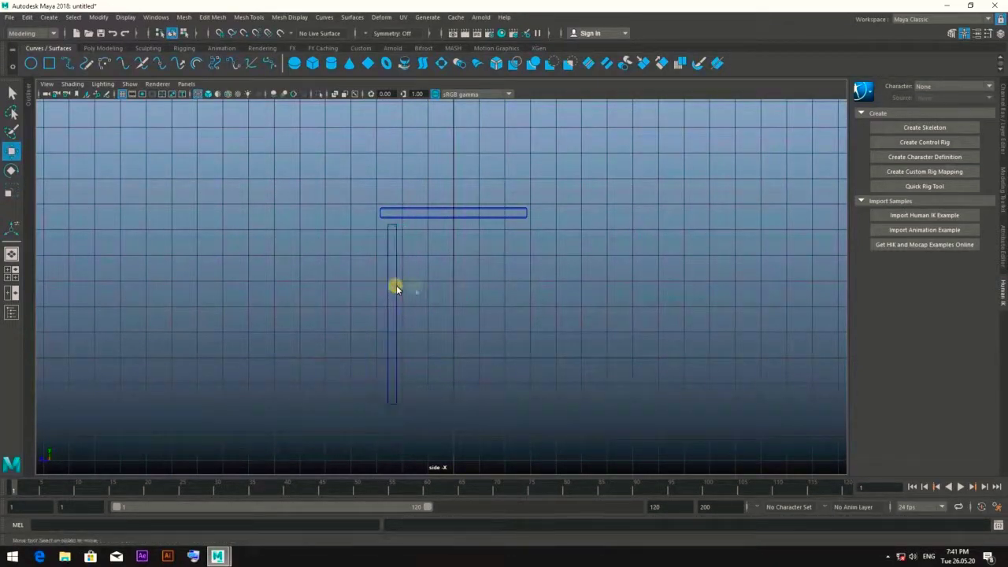
drag(396, 275, 396, 264)
key(space)
key(space)
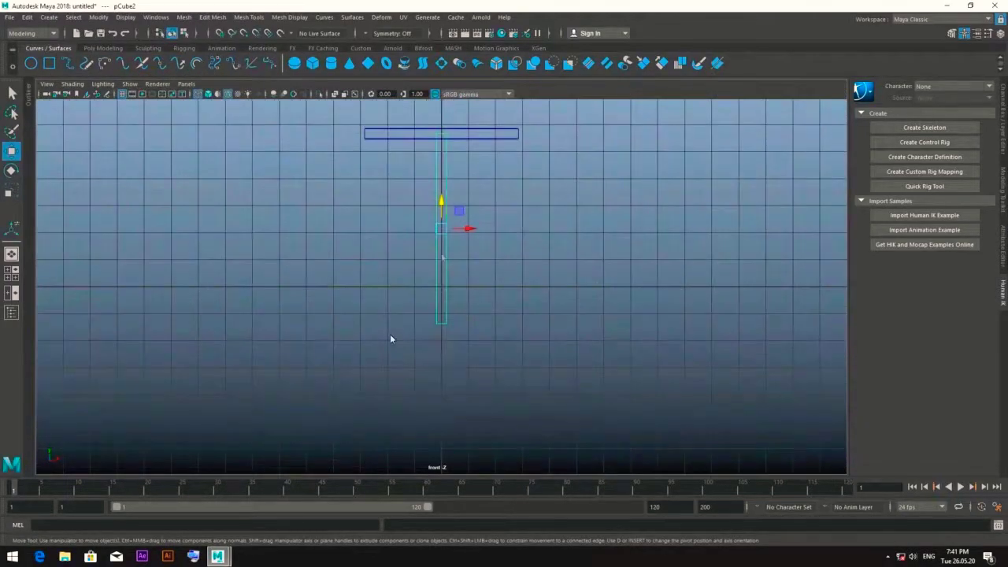
drag(467, 235, 535, 231)
click(580, 227)
key(space)
key(space)
click(394, 263)
shift+right_click(585, 237)
Step: Insert multiple edge loops along the leg
shift+right_click(636, 220)
click(610, 235)
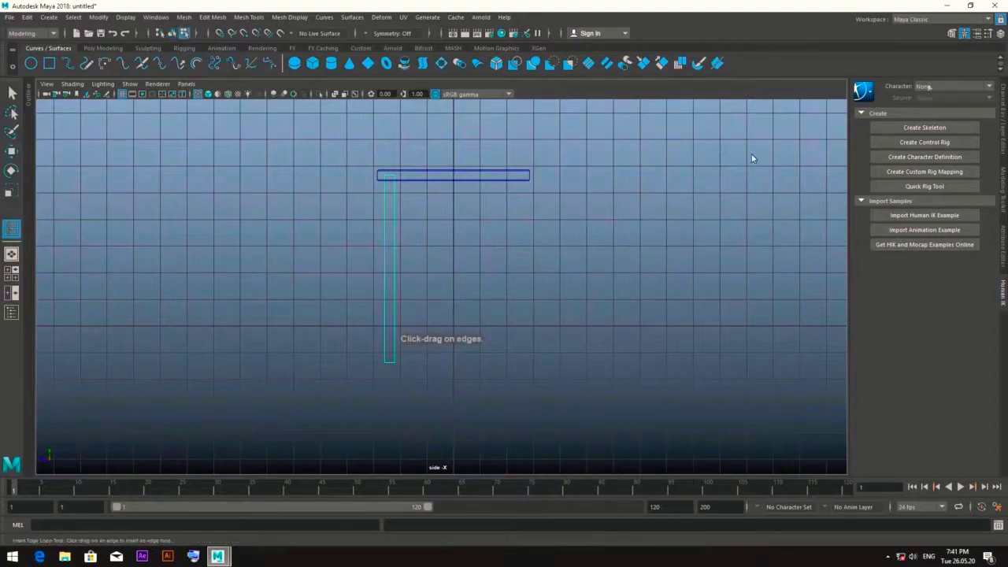
click(748, 155)
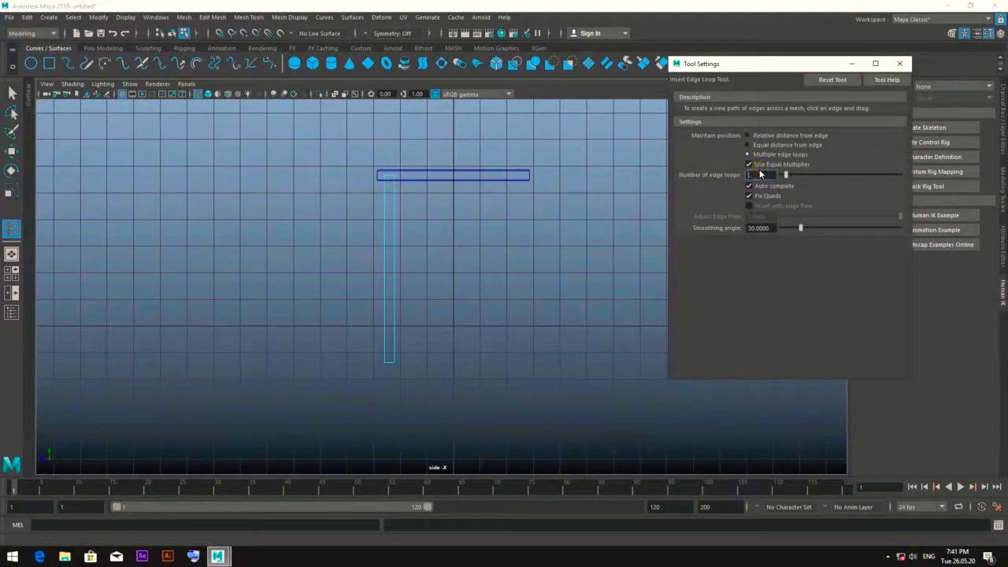
click(900, 63)
Step: Shift the leg's middle vertices left to bend it, then center its pivot
key(w)
right_drag(531, 241, 367, 225)
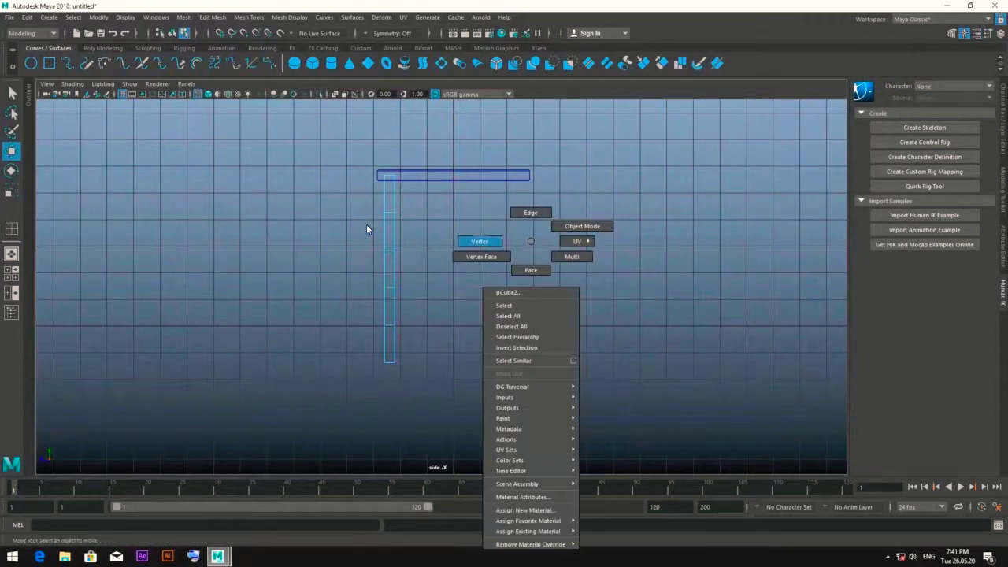
drag(350, 194, 444, 341)
drag(355, 267, 352, 268)
click(482, 271)
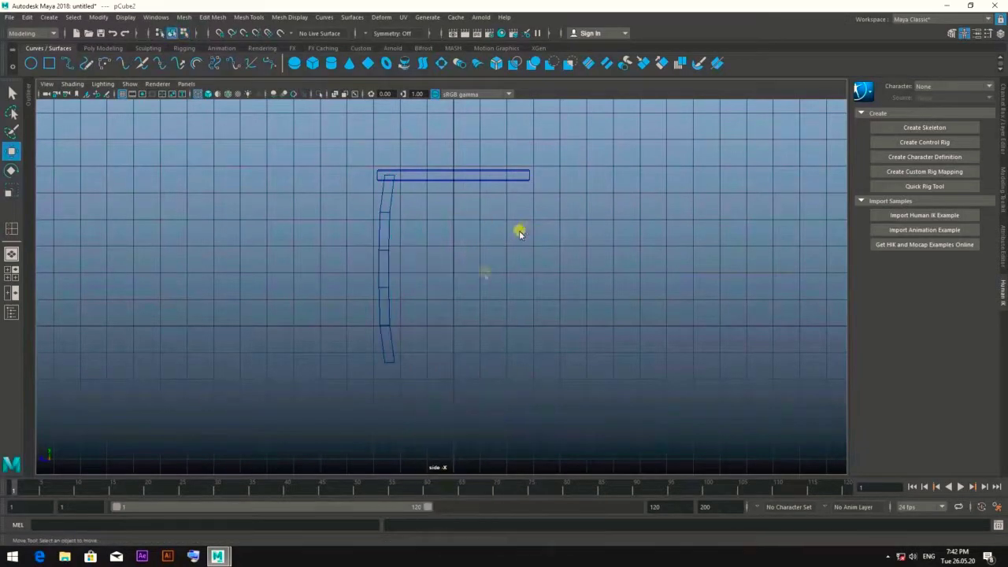
click(385, 268)
key(space)
click(99, 17)
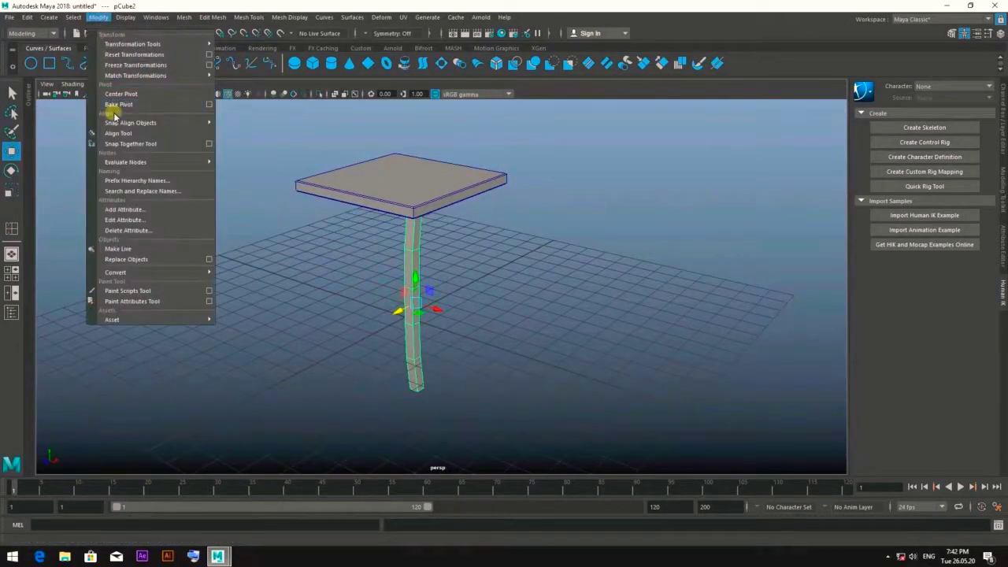
click(120, 94)
Step: Shift the leg's upper, middle and bottom vertex rows sideways to shape the curve
mouse_move(553, 333)
alt+mouse_down()
mouse_move(439, 297)
mouse_move(419, 309)
mouse_move(542, 351)
alt+mouse_up()
scroll(497, 237, up, 2)
drag(496, 237, 439, 218)
drag(341, 197, 342, 197)
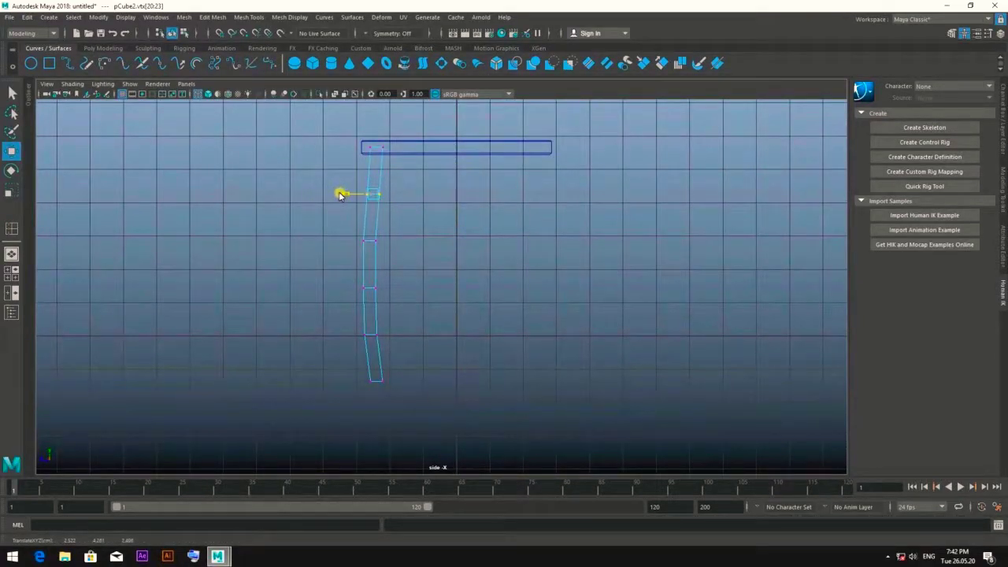
mouse_move(467, 278)
mouse_down()
mouse_move(351, 232)
mouse_move(350, 245)
mouse_up()
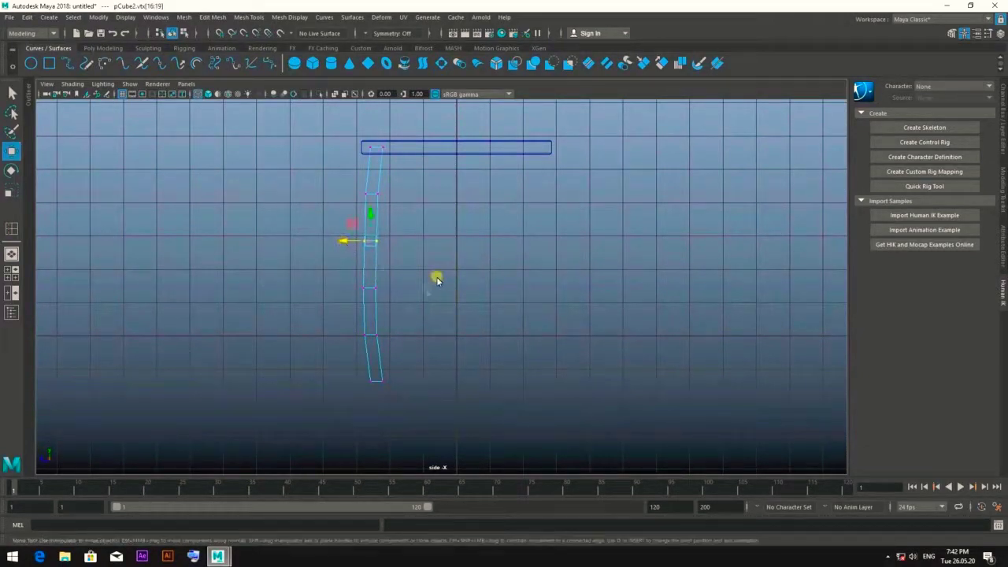
drag(371, 371, 351, 386)
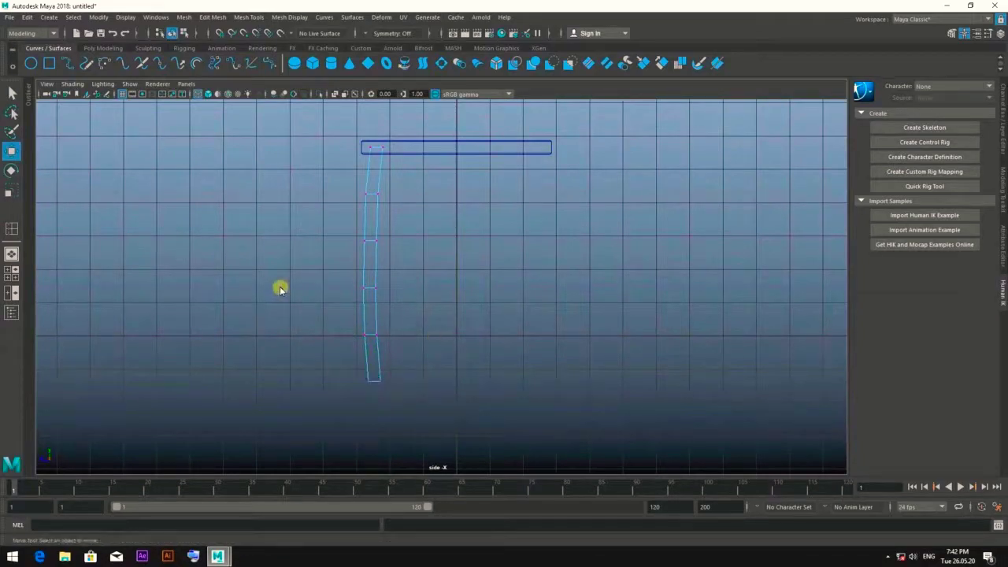
drag(280, 282, 399, 300)
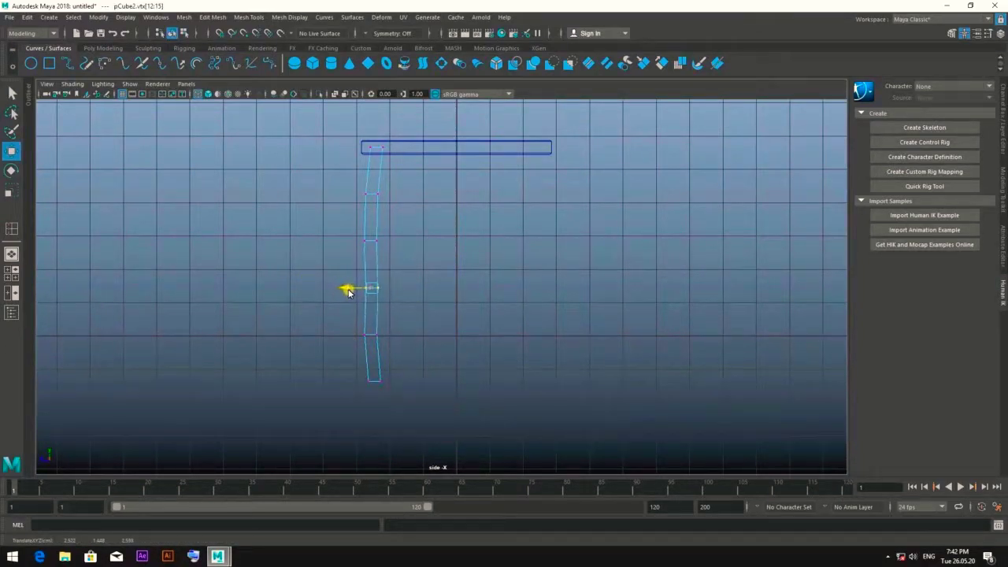
drag(460, 346, 336, 323)
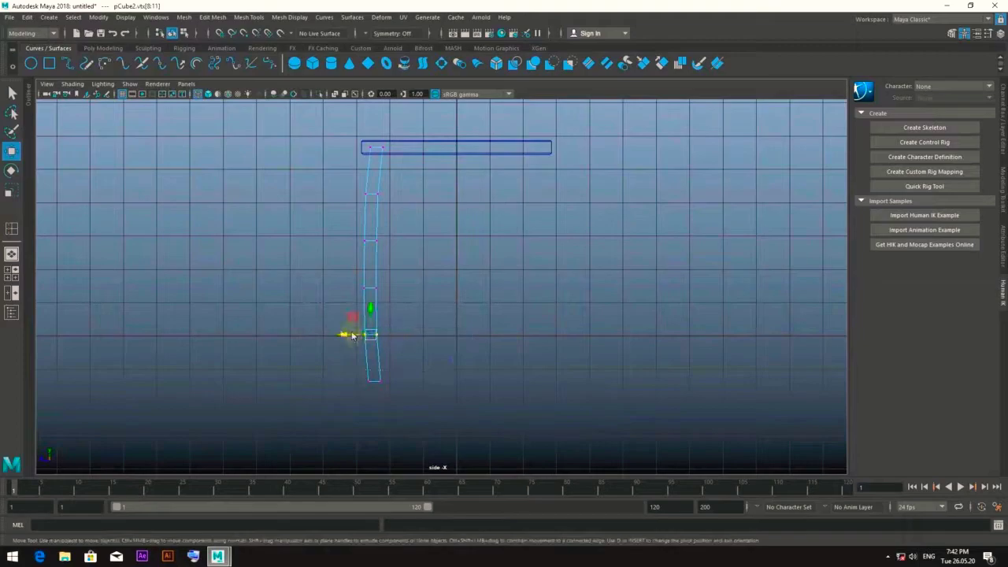
Step: Return to object selection and view the curved leg up close in perspective
key(space)
key(space)
mouse_move(560, 194)
alt+mouse_down()
mouse_move(670, 263)
mouse_move(691, 253)
mouse_move(540, 234)
mouse_move(570, 259)
alt+mouse_up()
key(F8)
alt+drag(686, 331, 599, 229)
alt+right_drag(598, 229, 605, 306)
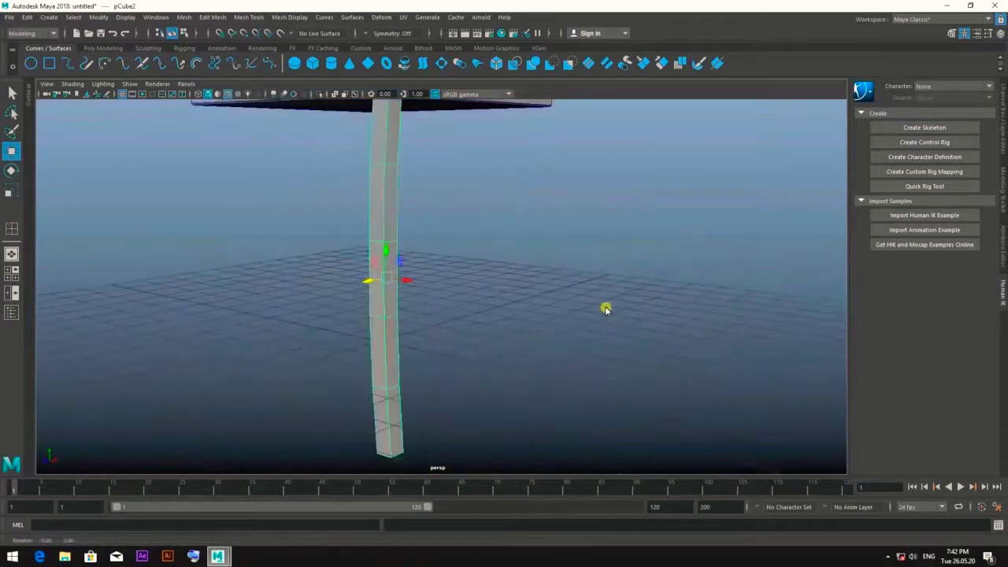
Step: Insert another edge loop on the leg and preview it smoothed with 3
shift+right_drag(736, 188, 716, 192)
mouse_move(430, 229)
alt+mouse_down()
mouse_move(452, 290)
mouse_move(417, 333)
alt+mouse_up()
alt+right_drag(417, 333, 420, 379)
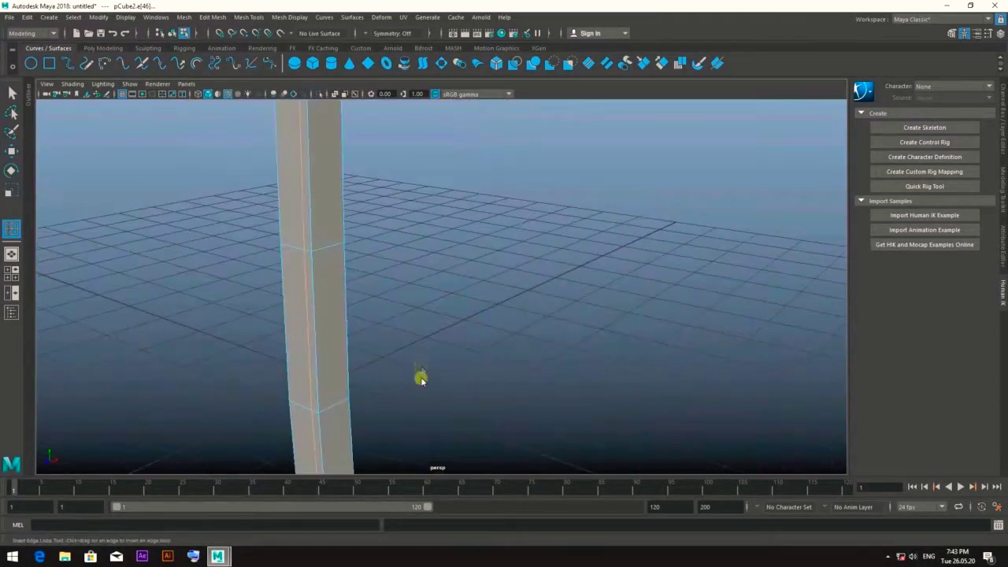
click(317, 253)
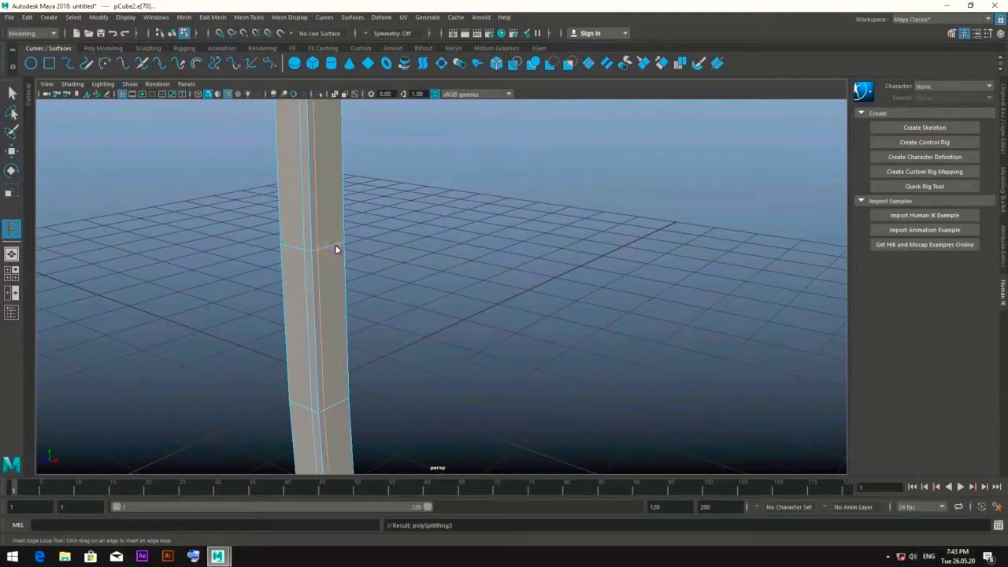
mouse_move(333, 275)
alt+mouse_down()
mouse_move(712, 232)
mouse_move(584, 252)
mouse_move(468, 292)
mouse_move(497, 237)
mouse_move(339, 257)
mouse_move(303, 292)
alt+mouse_up()
key(3)
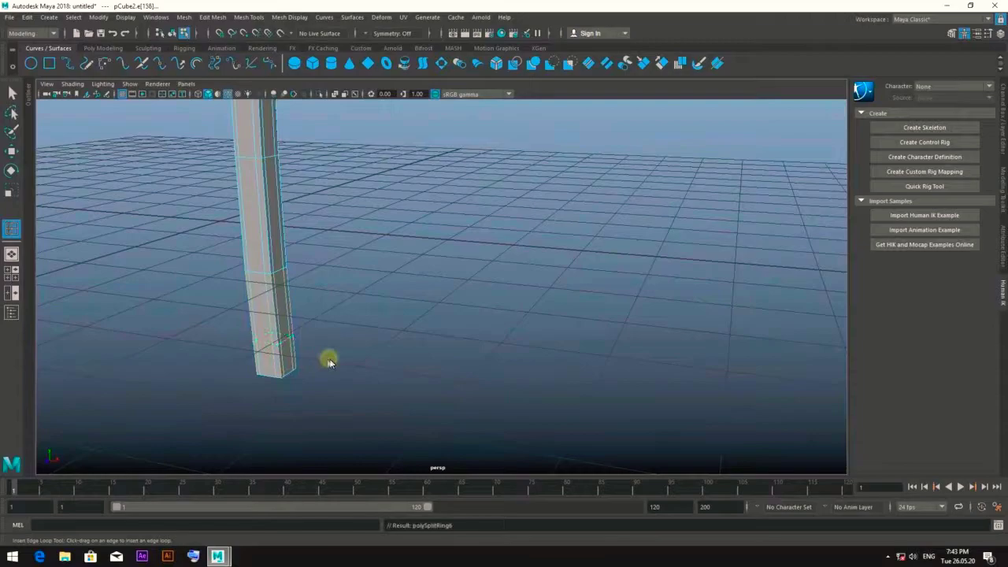
Step: Select and move the leg's middle vertices in the side view to refine the curve
key(w)
mouse_move(273, 332)
alt+mouse_down()
mouse_move(378, 270)
mouse_move(378, 245)
mouse_move(556, 286)
alt+mouse_up()
alt+right_drag(556, 290, 496, 418)
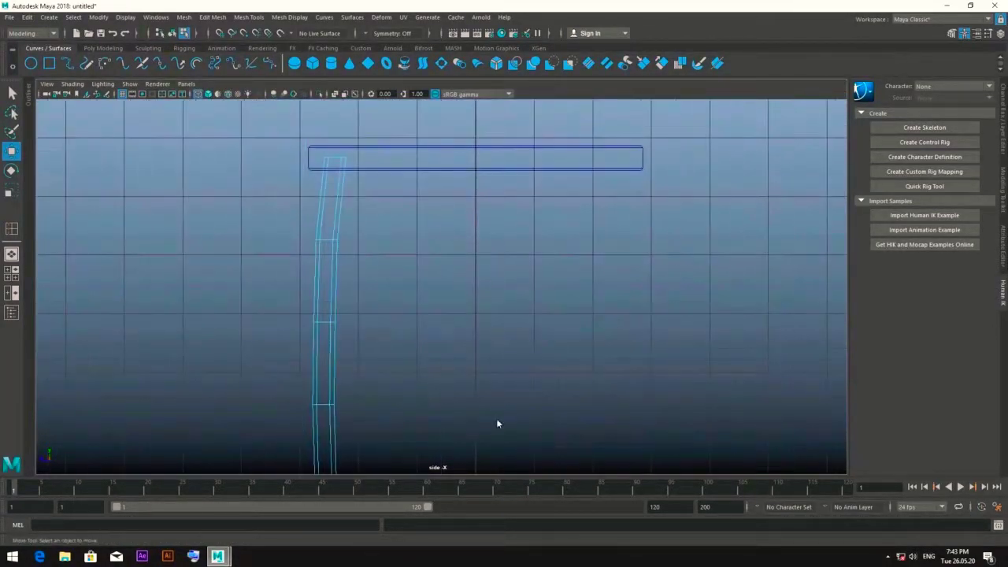
mouse_move(473, 197)
shift+right_down()
mouse_move(373, 191)
mouse_move(338, 236)
shift+right_up()
drag(338, 236, 261, 209)
key(w)
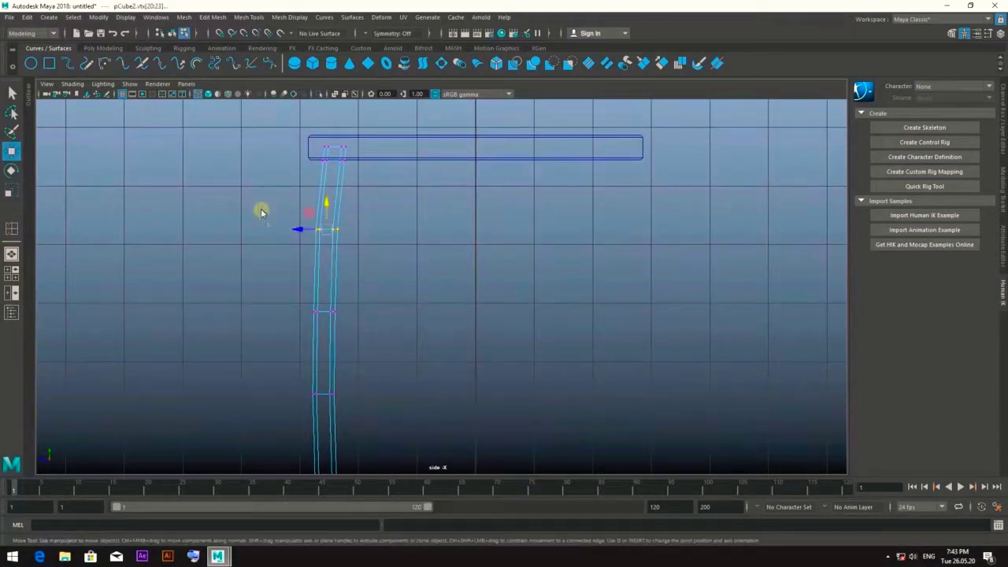
key(space)
alt+right_drag(525, 173, 504, 202)
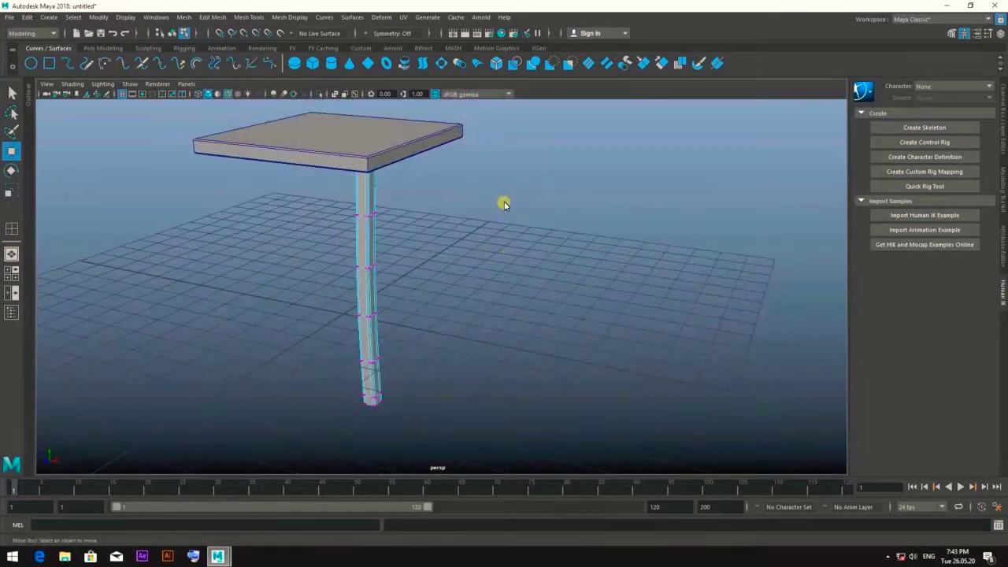
click(367, 271)
alt+drag(367, 271, 503, 320)
Step: Nudge the left leg slightly left in the front view so it sits under the seat's end
alt+drag(447, 303, 255, 295)
key(space)
key(space)
mouse_move(333, 277)
mouse_down()
mouse_move(412, 241)
mouse_move(403, 229)
mouse_up()
click(414, 242)
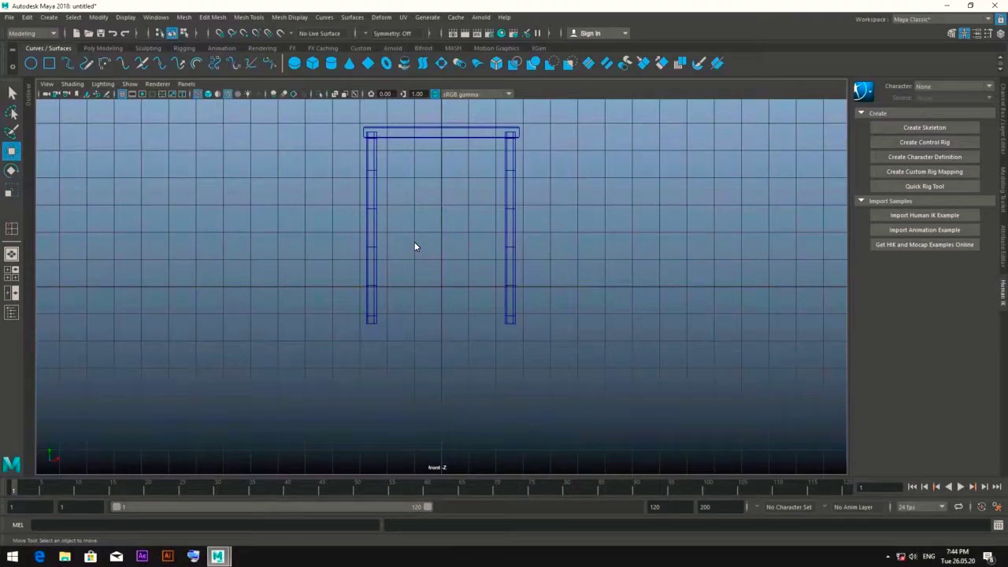
Step: Create a new cube in the side view and stretch it tall
key(space)
key(space)
key(space)
shift+right_drag(612, 244, 426, 373)
middle_drag(425, 377, 509, 369)
key(r)
mouse_move(520, 331)
mouse_down()
mouse_move(498, 354)
mouse_move(512, 342)
mouse_up()
Step: Move the tall post to the rear edge of the seat
key(w)
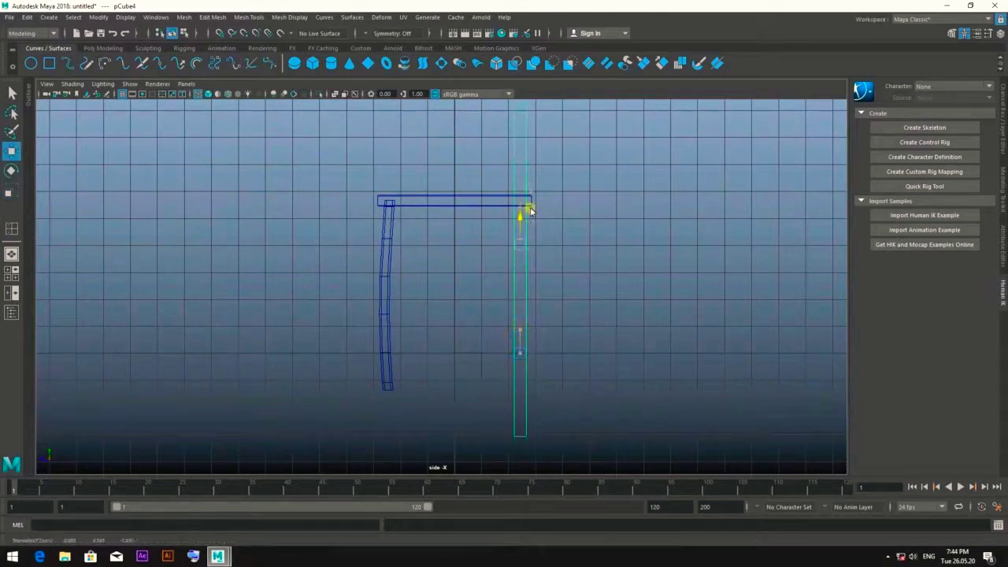
scroll(556, 221, down, 3)
scroll(604, 230, down, 1)
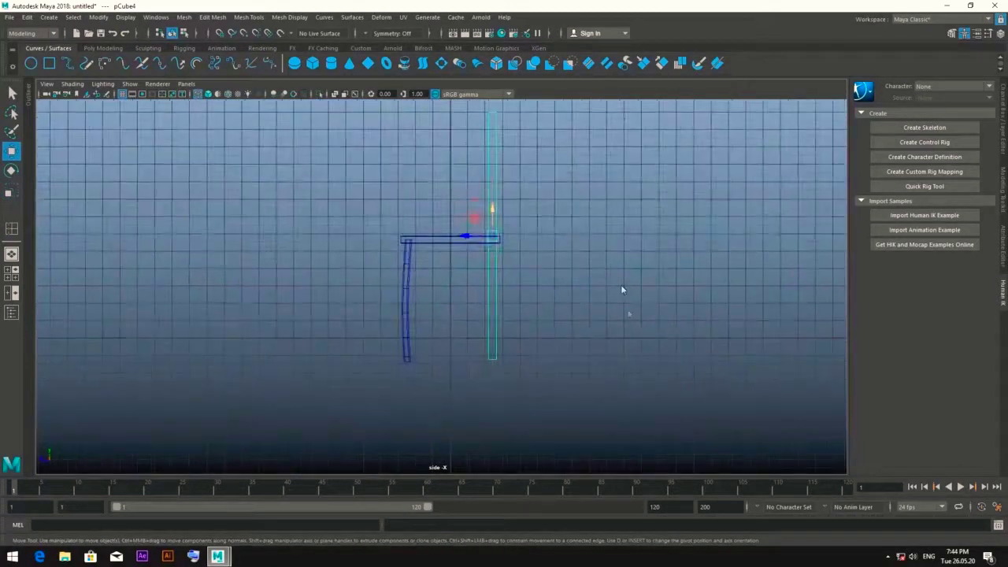
drag(496, 230, 479, 247)
click(532, 210)
alt+middle_drag(532, 210, 474, 327)
scroll(415, 318, up, 1)
Step: Select the bottom vertices of the back post, then those of the leg
click(401, 309)
click(509, 315)
right_drag(633, 252, 578, 252)
mouse_move(528, 347)
mouse_down()
mouse_move(492, 315)
mouse_move(507, 281)
mouse_up()
scroll(432, 277, up, 3)
click(359, 226)
right_drag(359, 225, 450, 353)
mouse_move(332, 294)
mouse_down()
mouse_move(324, 281)
mouse_move(373, 251)
mouse_up()
Step: Raise the leg's vertices, undo that move, and orbit the perspective view around the chair
key(F8)
right_drag(418, 206, 158, 205)
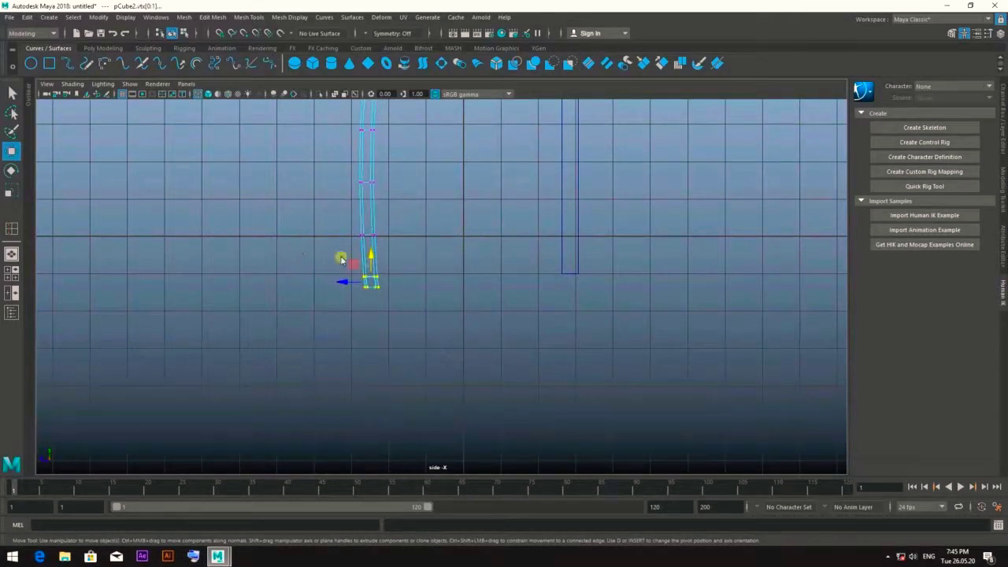
mouse_move(370, 265)
mouse_down()
mouse_move(396, 246)
mouse_move(369, 242)
mouse_up()
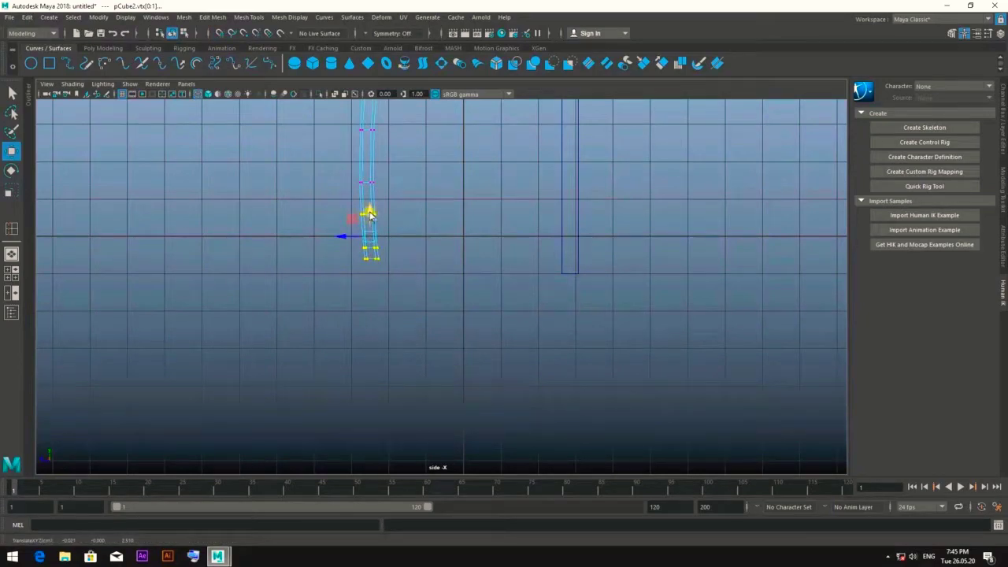
scroll(442, 276, up, 2)
drag(275, 262, 276, 263)
key(ctrl+z)
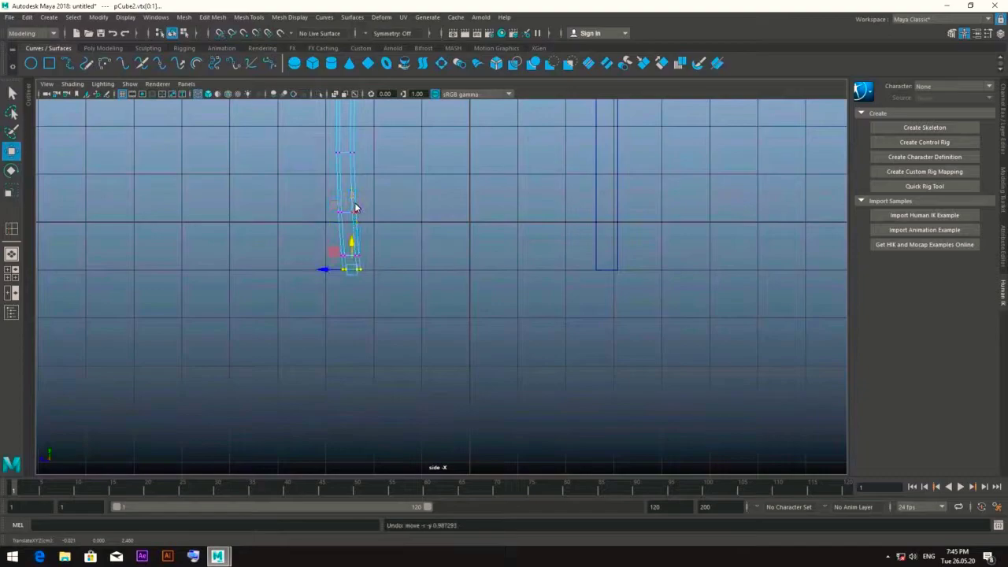
key(space)
key(space)
mouse_move(481, 207)
alt+mouse_down()
mouse_move(540, 292)
mouse_move(605, 254)
mouse_move(408, 216)
alt+mouse_up()
click(424, 228)
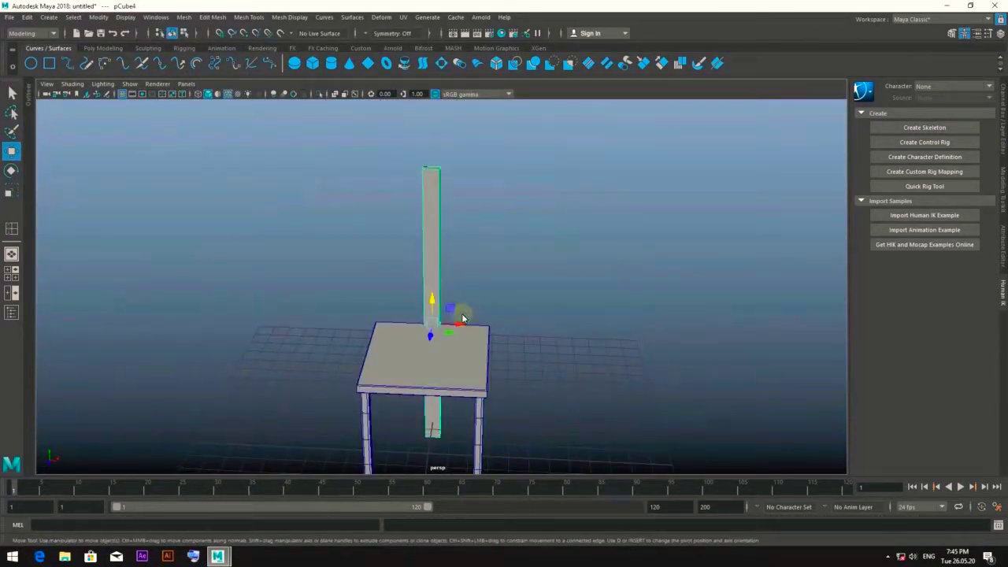
Step: In front view, move the back post's bottom vertex left and its top vertices vertically
drag(432, 311, 410, 322)
key(space)
key(space)
alt+middle_drag(319, 392, 378, 331)
key(F9)
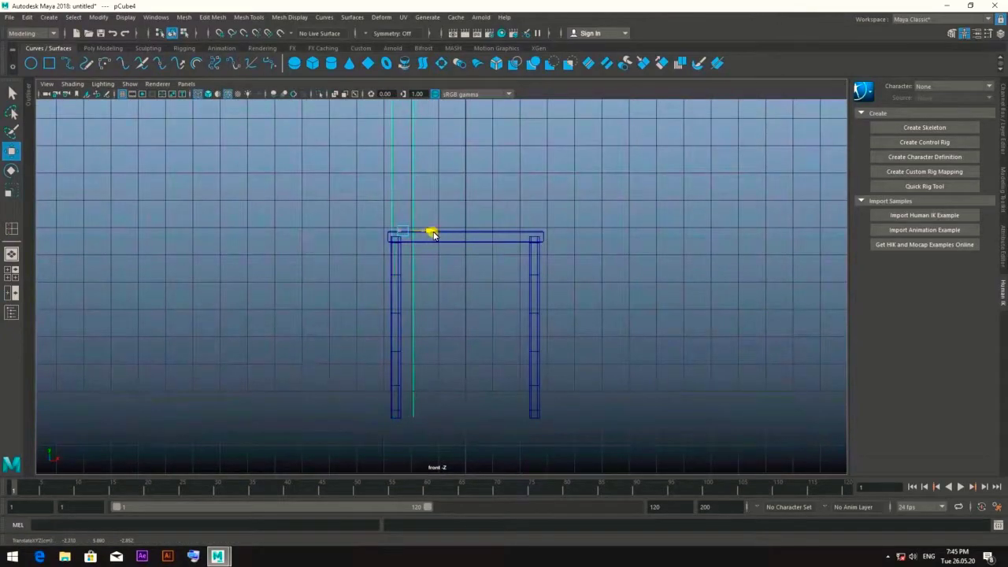
alt+middle_drag(425, 236, 613, 217)
drag(613, 218, 565, 220)
alt+right_drag(565, 221, 550, 205)
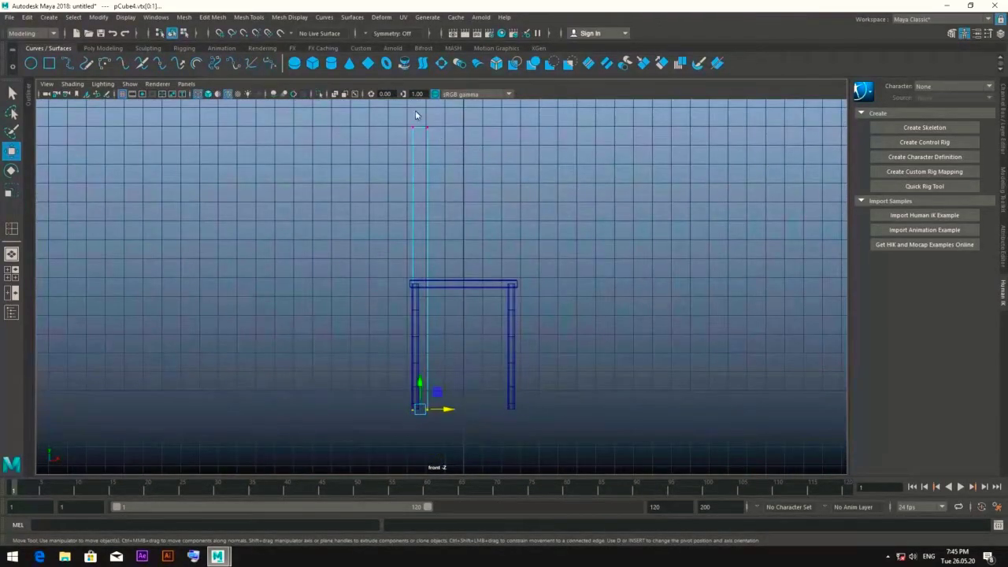
key(ctrl+z)
scroll(503, 266, up, 1)
scroll(504, 267, up, 1)
drag(473, 284, 455, 284)
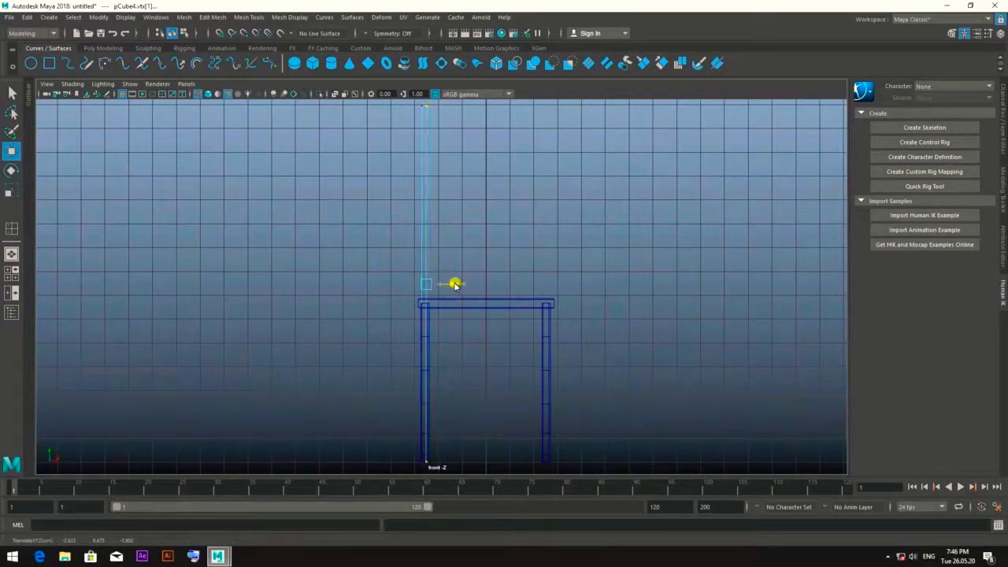
alt+middle_drag(456, 284, 511, 255)
drag(409, 118, 512, 178)
drag(419, 111, 423, 111)
Step: In side view, insert multiple evenly spaced edge loops along the back post
mouse_move(496, 154)
alt+mouse_down()
mouse_move(656, 168)
mouse_move(579, 266)
mouse_move(610, 316)
mouse_move(488, 301)
alt+mouse_up()
shift+right_drag(557, 228, 518, 234)
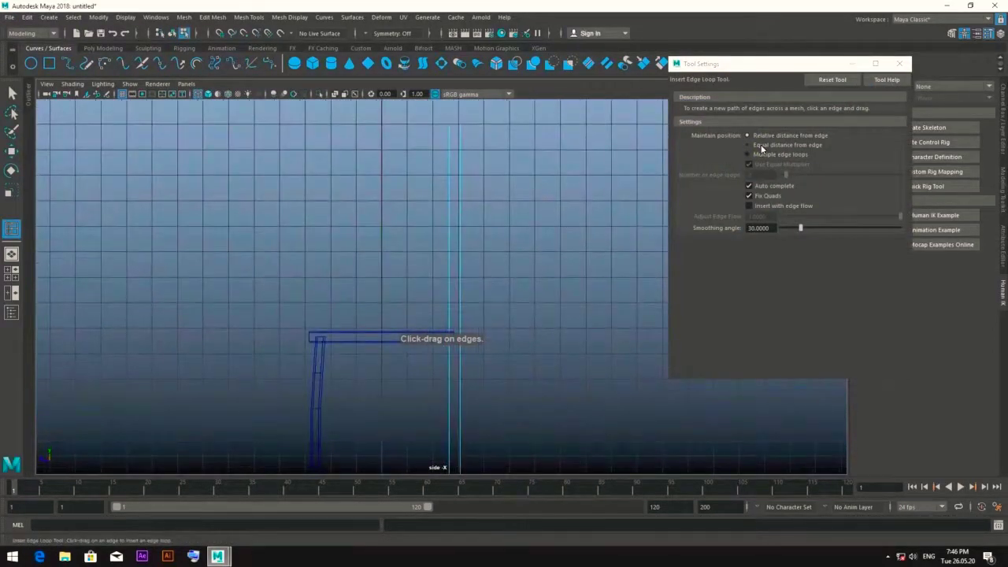
click(749, 155)
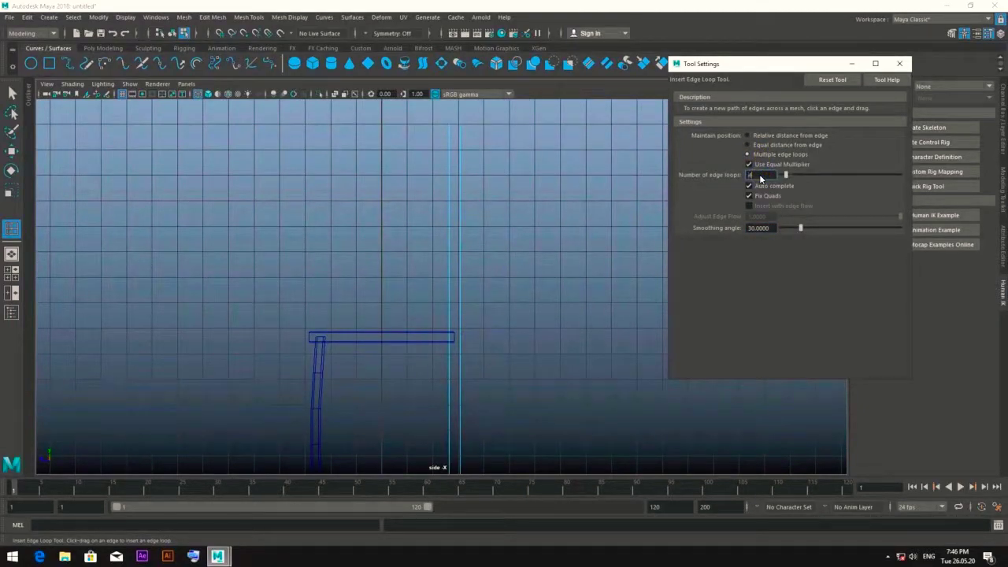
click(459, 192)
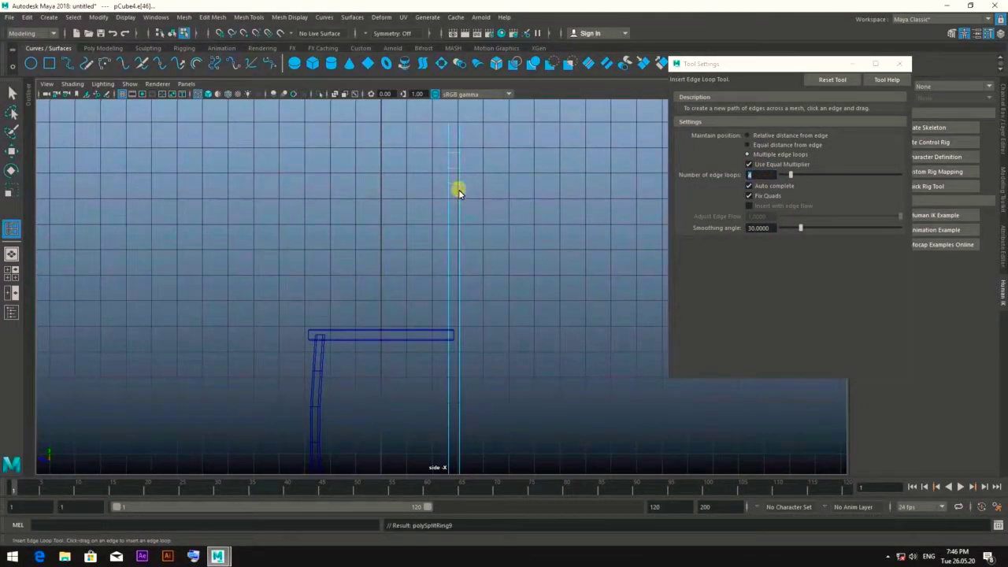
key(w)
right_drag(477, 217, 357, 203)
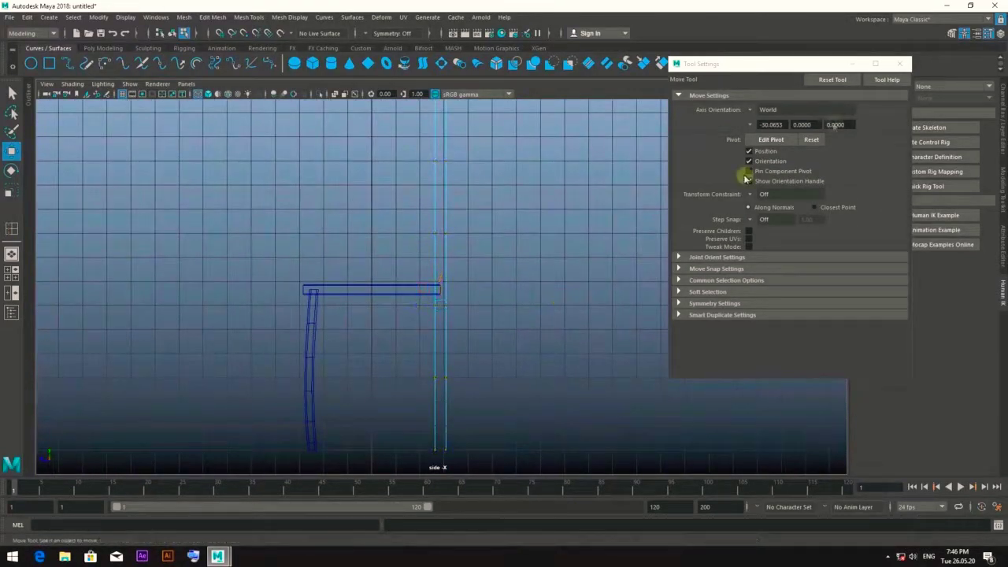
Step: Lean the back post's top backward and shift its middle vertex row to curve it
click(900, 63)
drag(426, 177, 524, 362)
alt+middle_drag(522, 254, 527, 191)
drag(368, 185, 449, 121)
drag(497, 327, 497, 327)
drag(429, 216, 438, 220)
drag(440, 138, 504, 228)
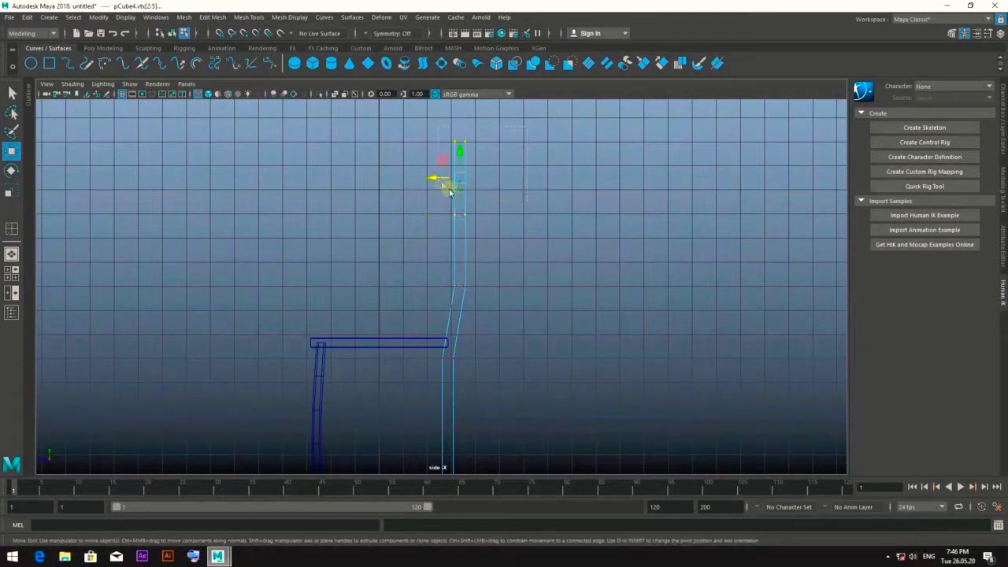
drag(439, 178, 450, 178)
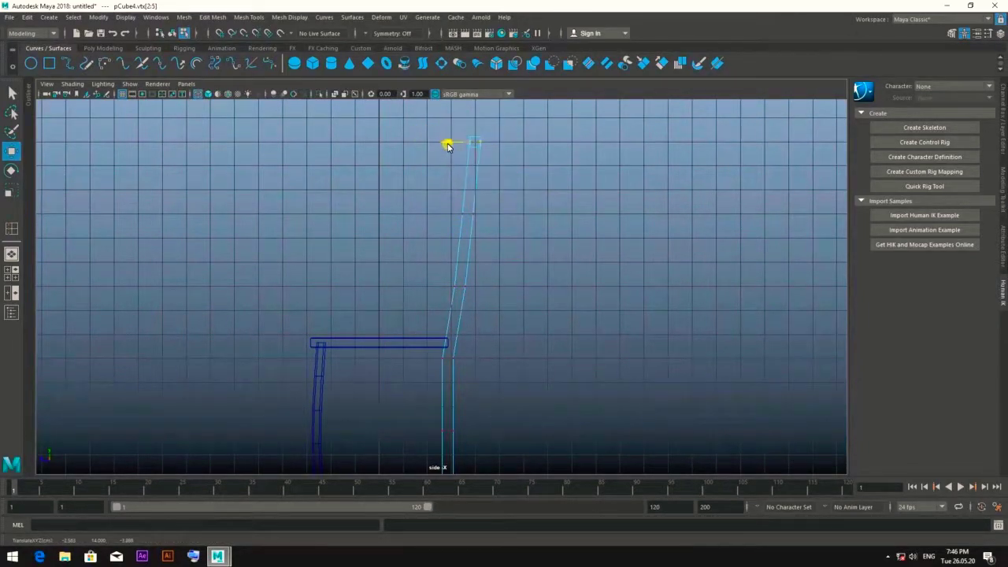
alt+middle_drag(446, 144, 443, 128)
drag(546, 209, 430, 189)
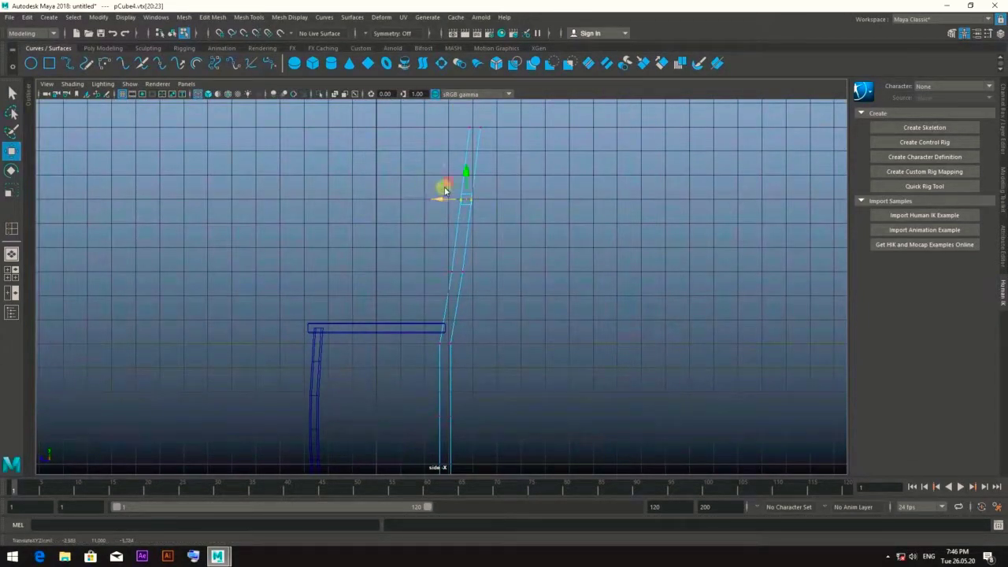
Step: Bend the post's lower section into a rear leg and adjust the vertices at the seat joint
alt+middle_drag(445, 191, 432, 89)
drag(445, 256, 416, 242)
mouse_move(468, 308)
mouse_down()
mouse_move(405, 360)
mouse_move(412, 349)
mouse_move(426, 386)
mouse_up()
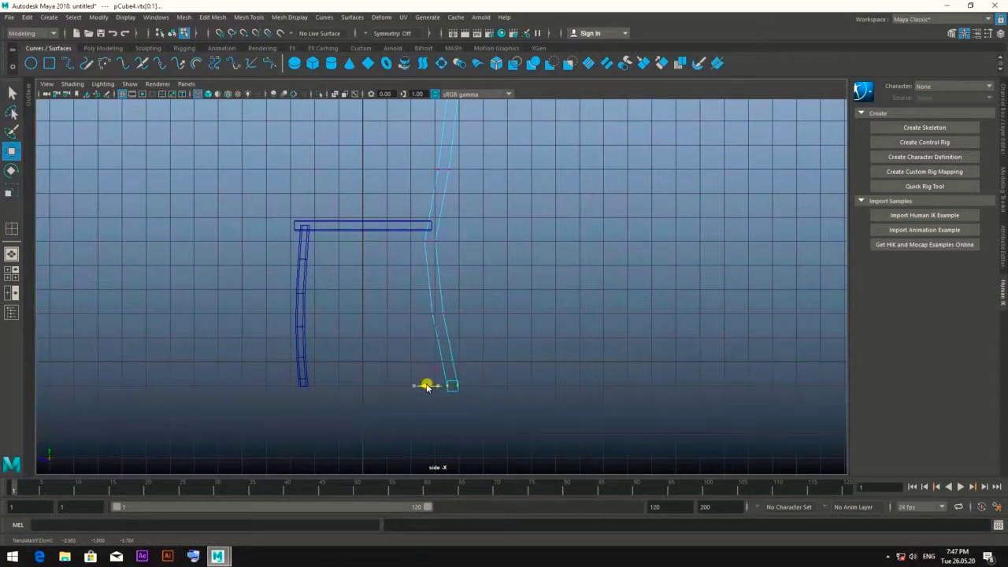
drag(416, 230, 445, 256)
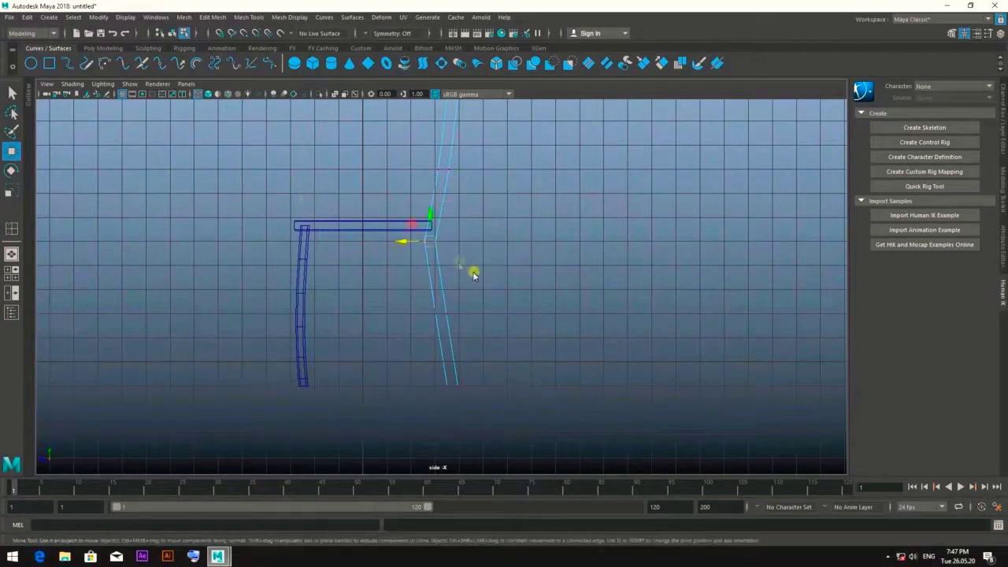
scroll(498, 280, down, 2)
drag(530, 294, 421, 269)
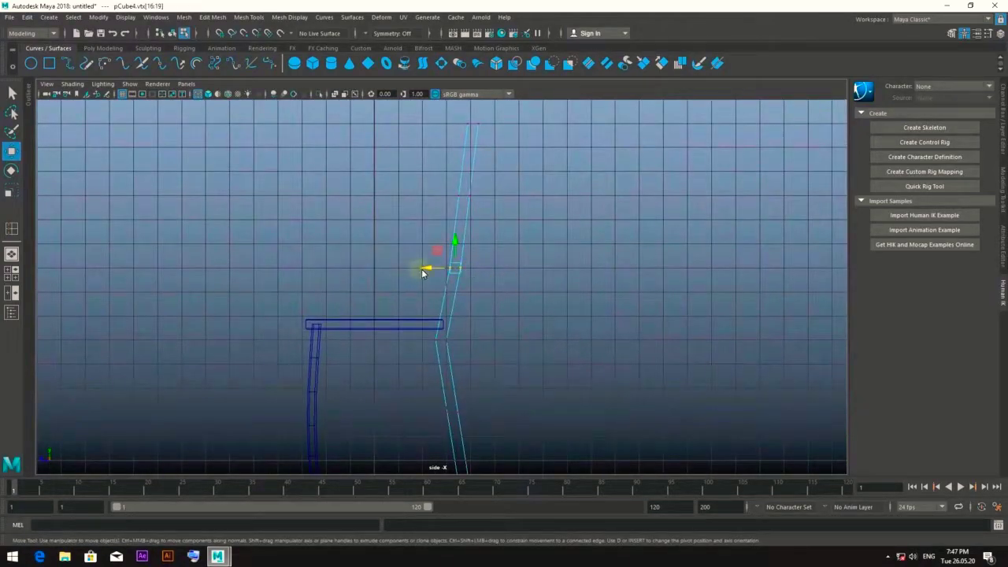
key(space)
key(space)
alt+drag(619, 255, 489, 259)
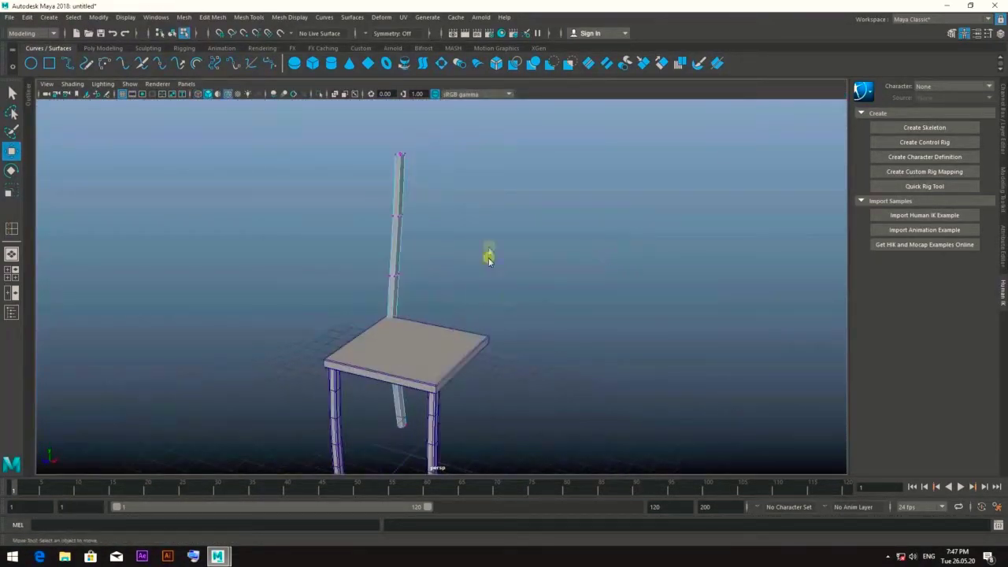
Step: Frame the back post and centre its pivot with Modify > Center Pivot
key(F8)
alt+right_drag(551, 308, 540, 247)
alt+drag(540, 246, 564, 371)
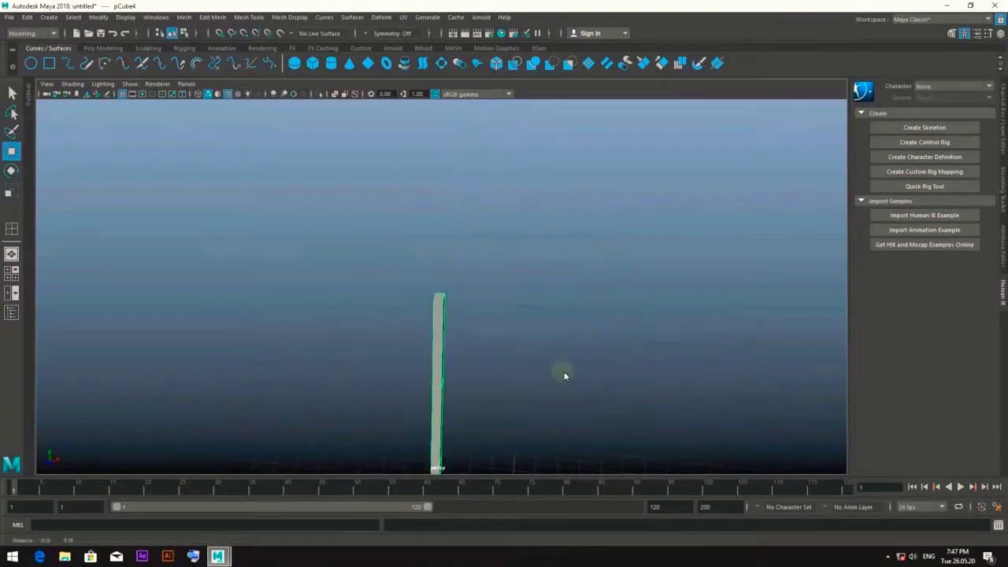
click(98, 16)
click(121, 93)
Step: Insert an edge loop just below the top end of the back post
mouse_move(405, 247)
alt+mouse_down()
mouse_move(455, 205)
mouse_move(506, 205)
mouse_move(447, 207)
alt+mouse_up()
shift+right_click(524, 193)
click(460, 207)
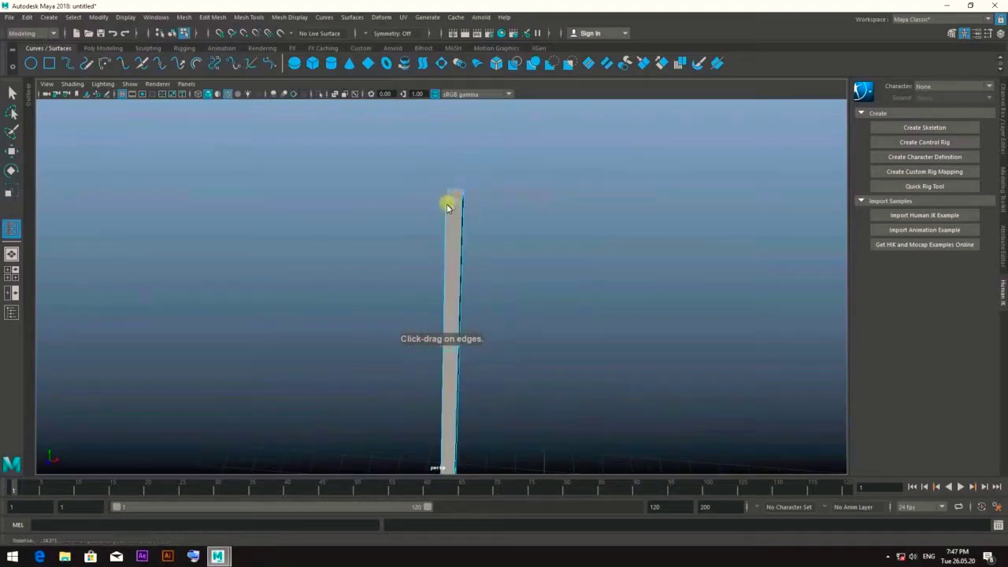
click(450, 204)
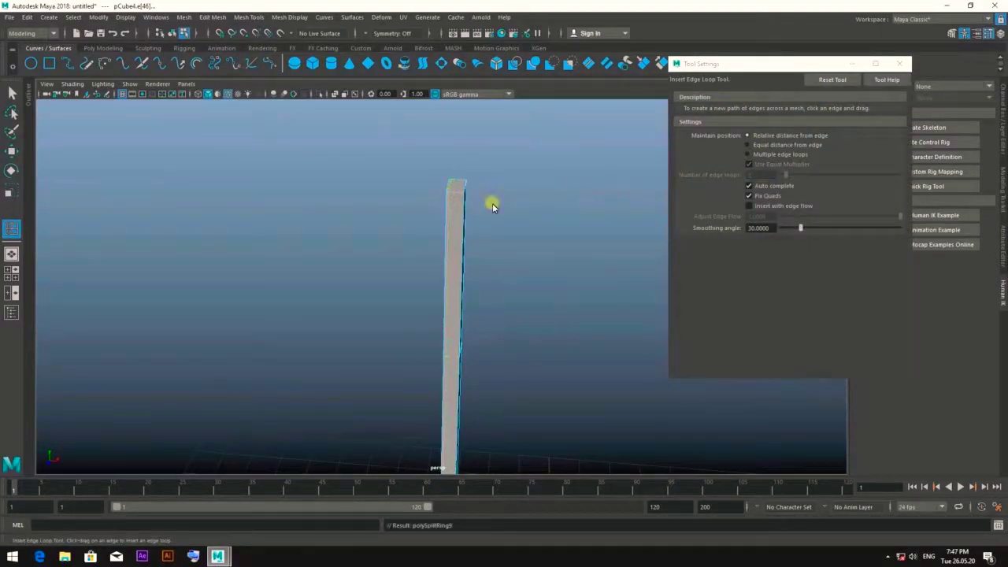
alt+drag(493, 203, 498, 311)
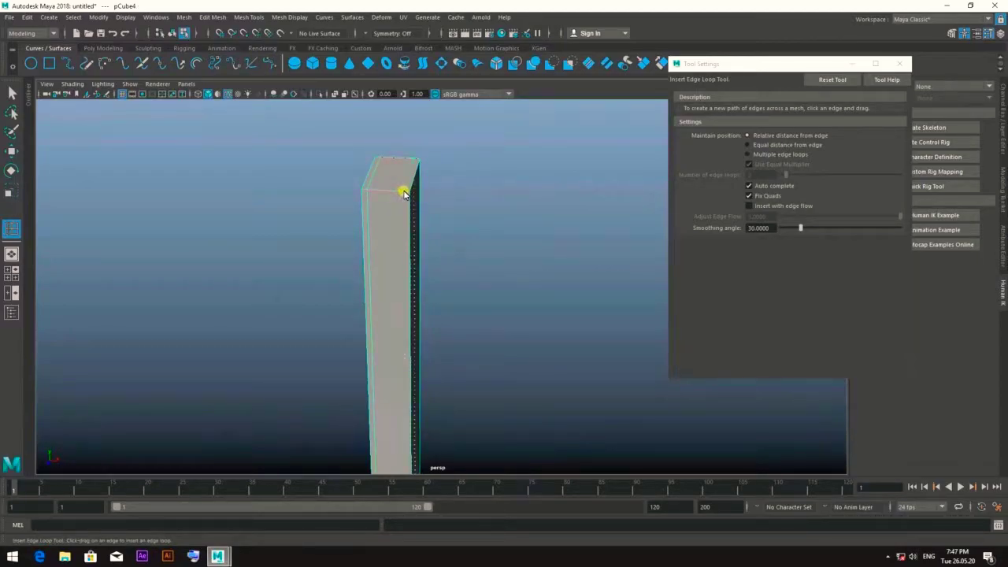
Step: In side view, insert an edge loop on the lower post and move it to curve the rear leg
key(w)
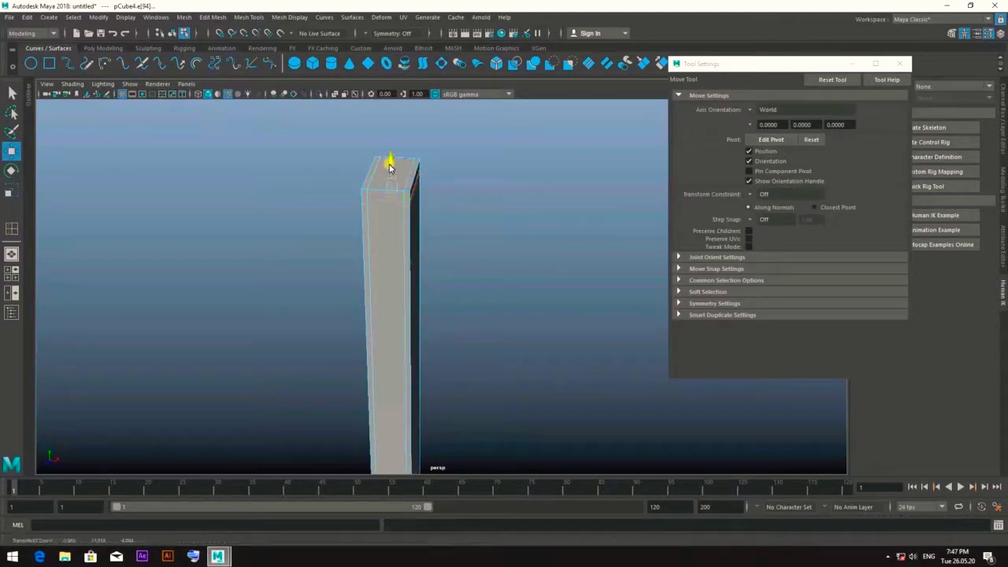
key(space)
key(space)
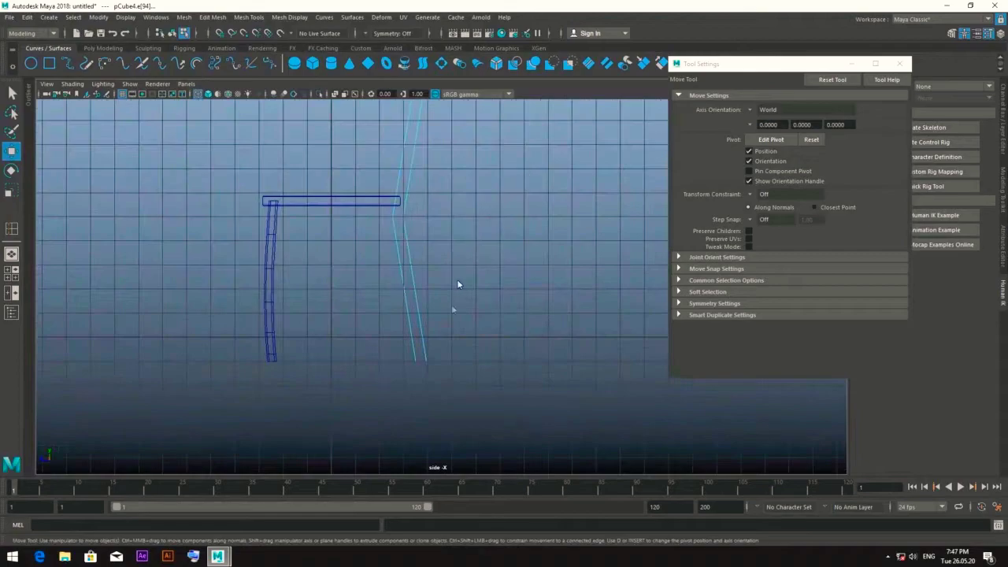
scroll(524, 426, up, 2)
key(y)
click(391, 307)
key(w)
drag(383, 275, 380, 302)
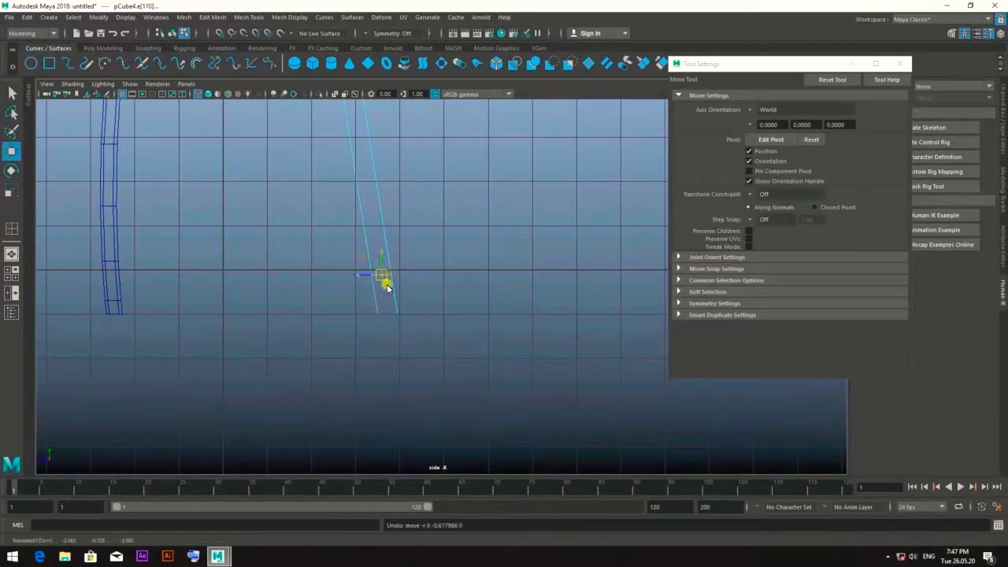
Step: Return to the perspective view and close the Tool Settings window
key(space)
key(space)
mouse_move(454, 241)
alt+mouse_down()
mouse_move(292, 194)
mouse_move(442, 235)
mouse_move(515, 189)
alt+mouse_up()
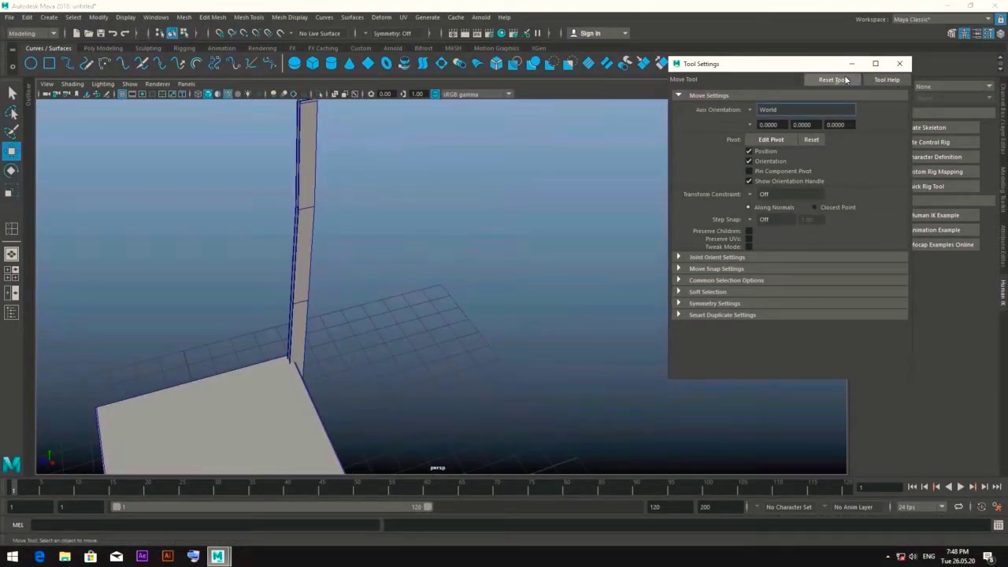
click(875, 63)
click(954, 6)
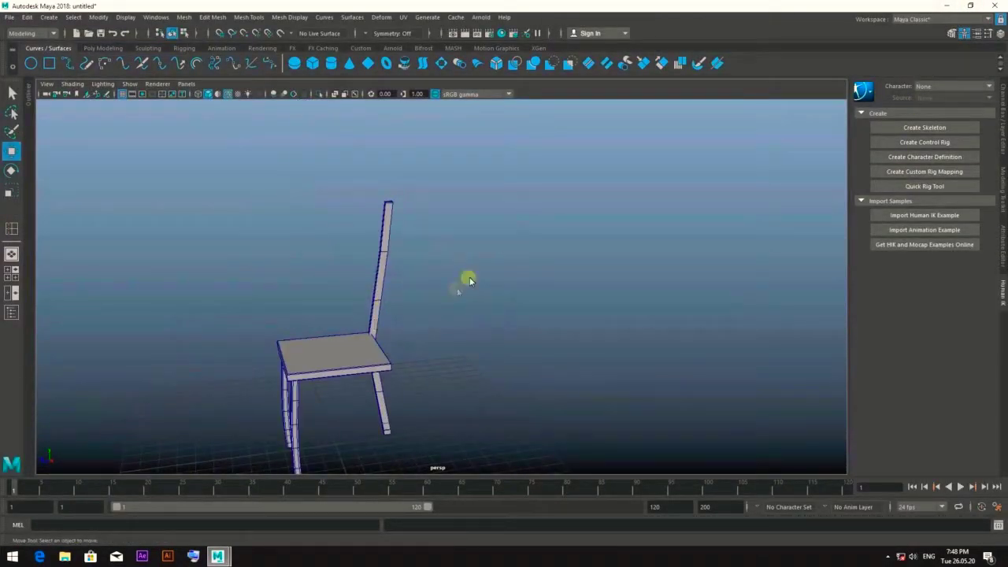
Step: Duplicate the back post and move the copy along X to the chair's other side
click(383, 248)
mouse_move(391, 255)
alt+mouse_down()
mouse_move(418, 286)
mouse_move(415, 316)
mouse_move(426, 315)
alt+mouse_up()
key(space)
key(space)
alt+middle_drag(619, 308, 551, 240)
drag(515, 245, 532, 245)
click(565, 210)
alt+middle_drag(564, 210, 526, 236)
Step: Create a polygon cube and scale it into a tall panel between the two posts
shift+right_click(591, 186)
click(586, 202)
mouse_move(432, 419)
mouse_down()
mouse_move(437, 295)
mouse_move(559, 331)
mouse_up()
key(e)
key(r)
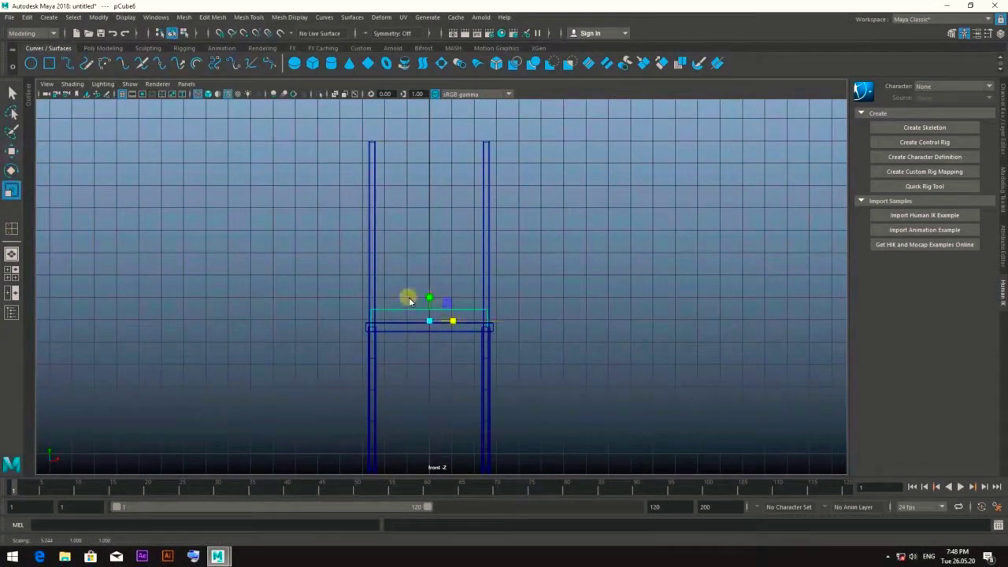
drag(428, 299, 434, 114)
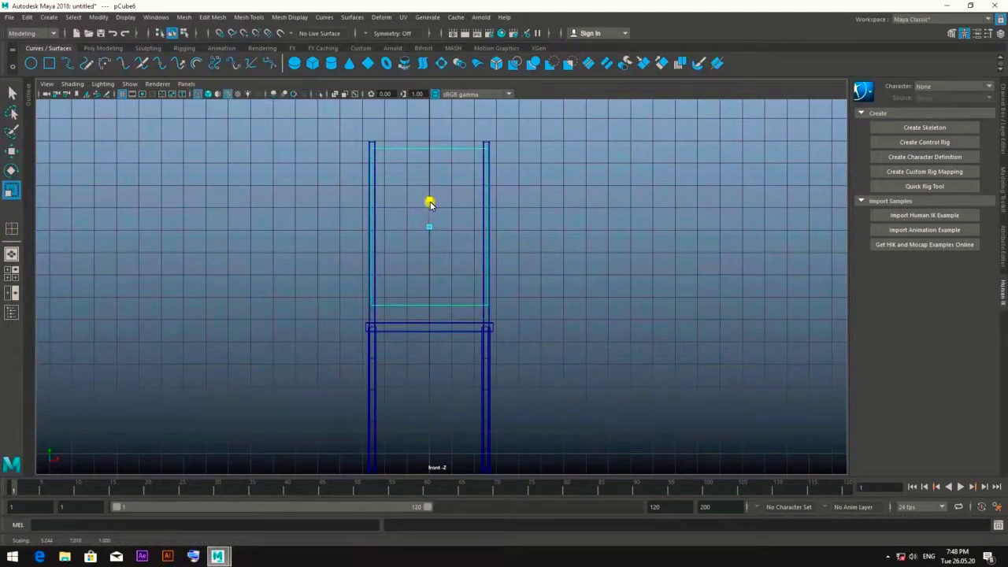
key(w)
middle_drag(429, 204, 430, 208)
Step: In side view, move the panel back toward the slanted back posts
click(643, 268)
mouse_move(643, 268)
alt+mouse_down()
mouse_move(662, 355)
mouse_move(548, 324)
mouse_move(629, 298)
alt+mouse_up()
click(423, 246)
drag(407, 244, 494, 238)
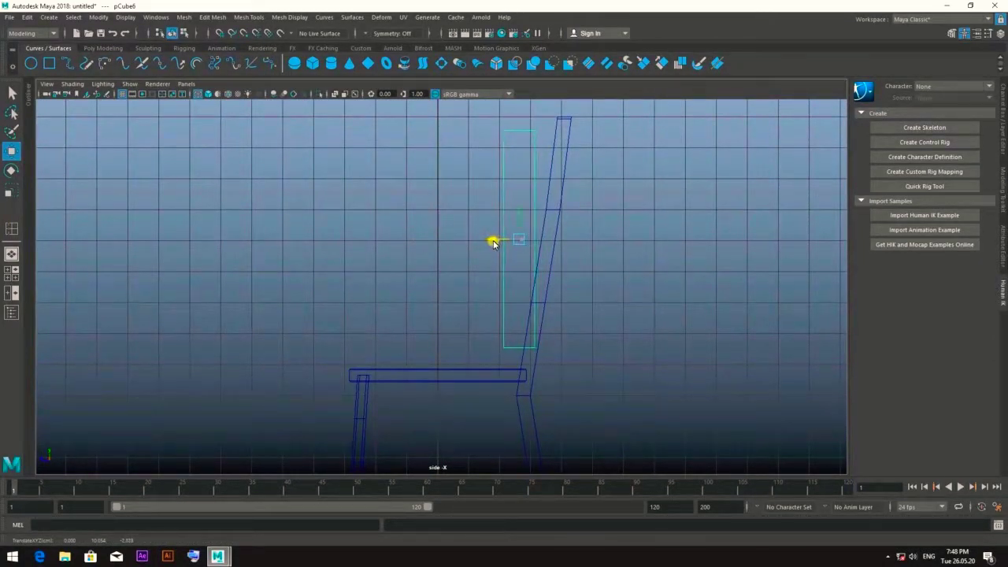
right_drag(639, 225, 525, 225)
mouse_move(491, 130)
right_down()
mouse_move(559, 125)
mouse_move(439, 173)
right_up()
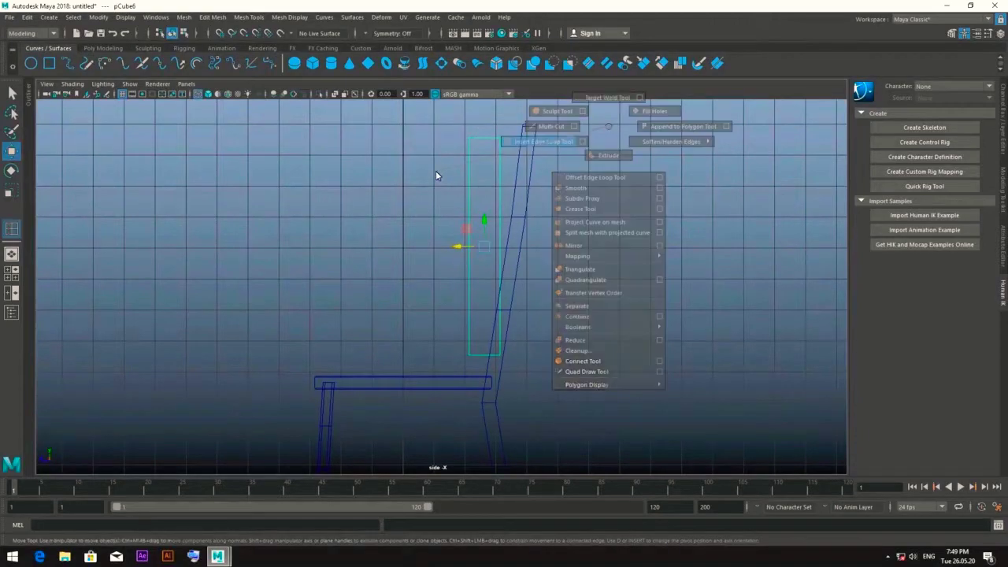
Step: Insert four evenly spaced edge loops into the backrest panel using Multiple edge loops
click(988, 35)
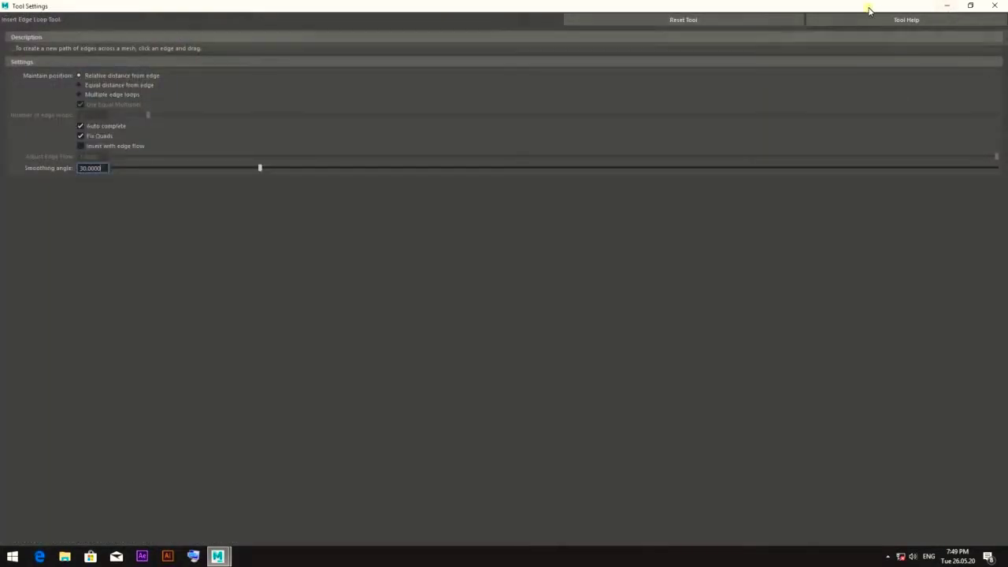
drag(870, 7, 993, 50)
drag(858, 52, 694, 131)
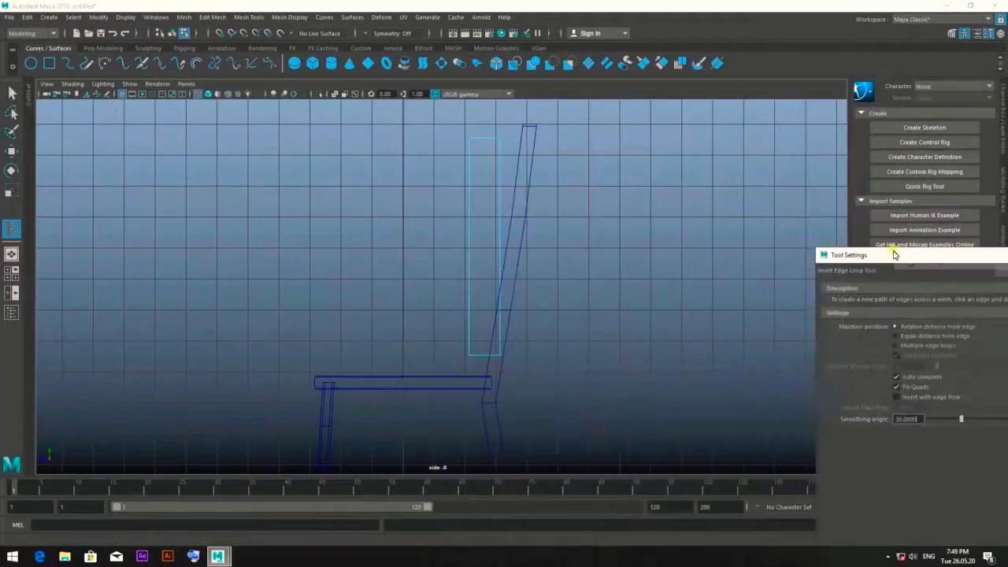
click(717, 223)
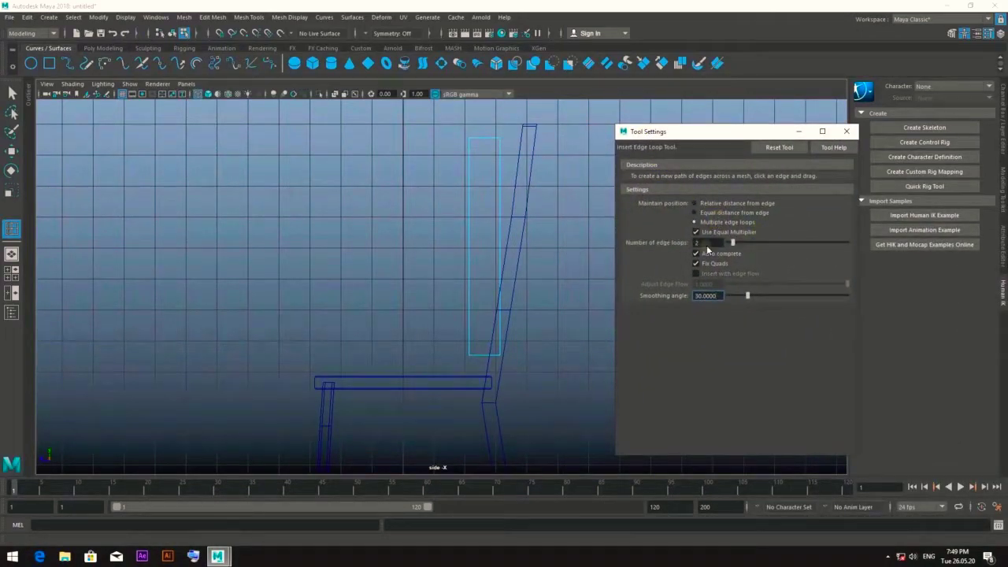
click(499, 180)
click(833, 147)
click(591, 219)
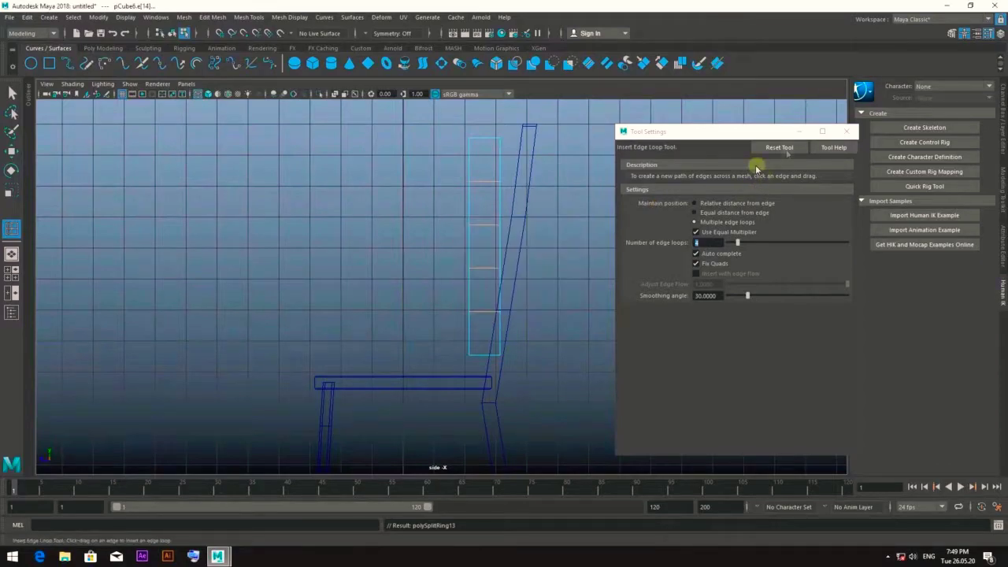
click(847, 131)
Step: Shift the backrest's right vertex column and a vertex row toward the slanted post
key(w)
key(F9)
drag(479, 119, 545, 389)
scroll(550, 335, up, 1)
drag(493, 247, 504, 247)
alt+middle_drag(549, 242, 544, 264)
mouse_move(585, 273)
mouse_down()
mouse_move(477, 228)
mouse_move(490, 233)
mouse_up()
shift+click(512, 165)
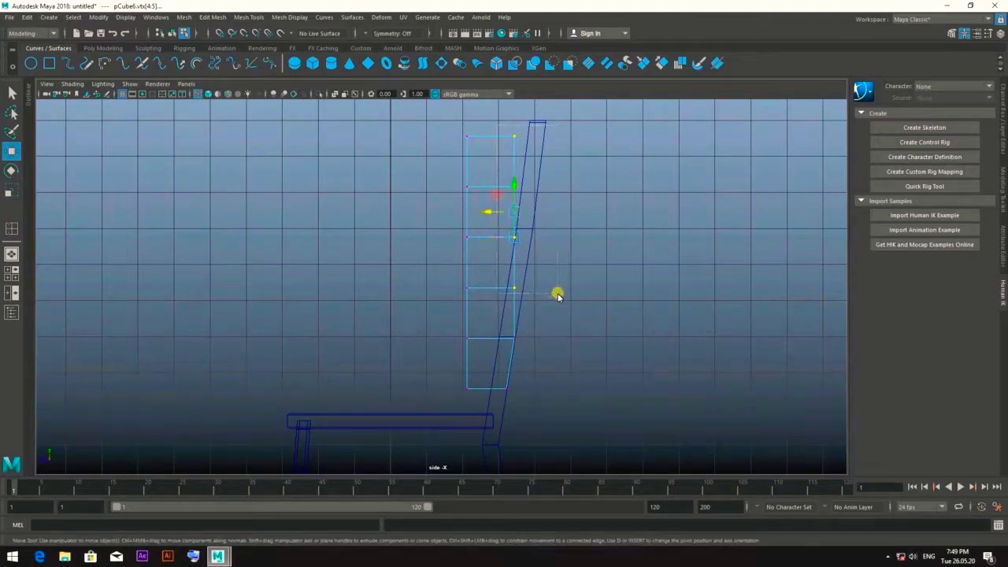
Step: Move the backrest's upper vertex rows right along the slanted post
drag(489, 211, 494, 210)
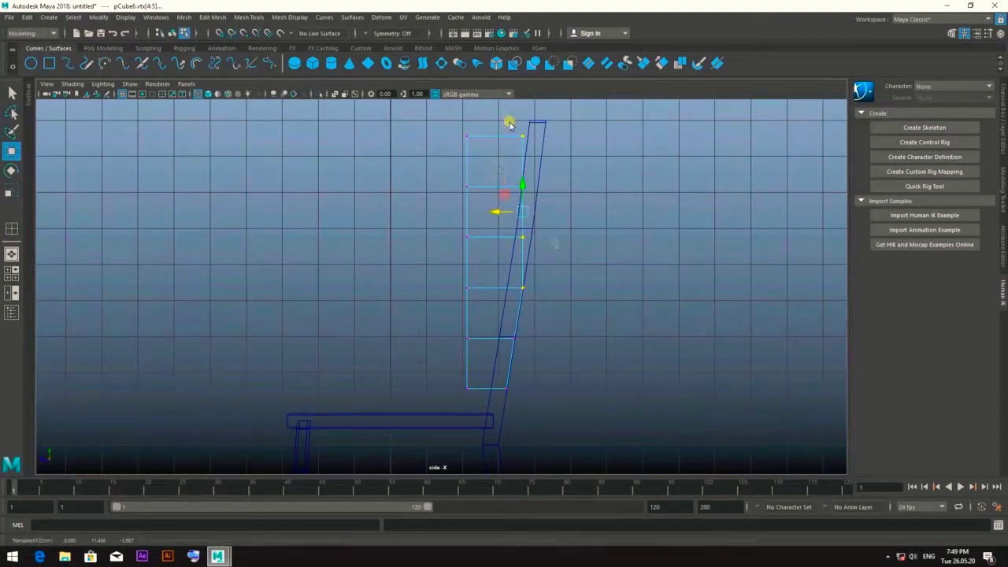
click(502, 188)
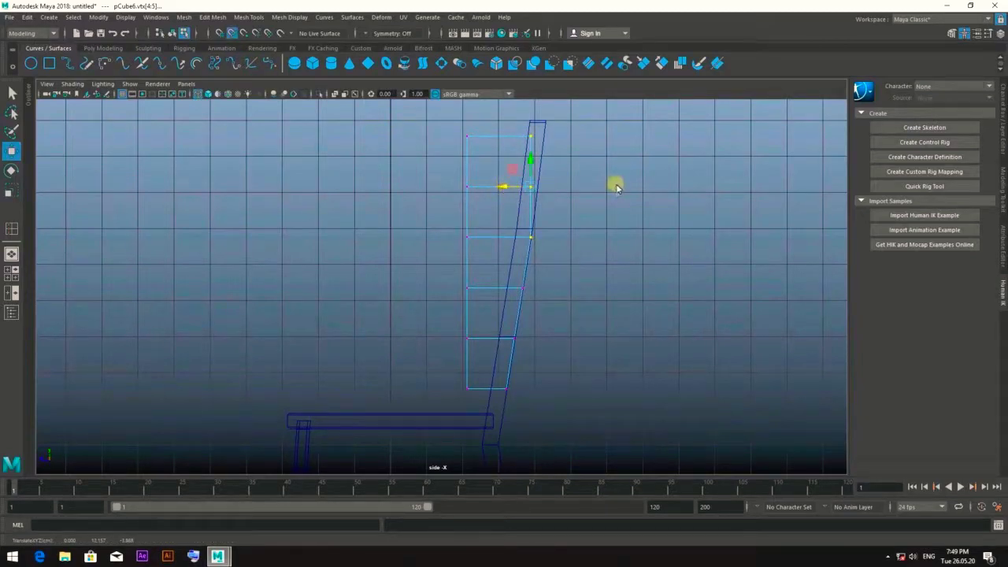
drag(535, 181, 544, 180)
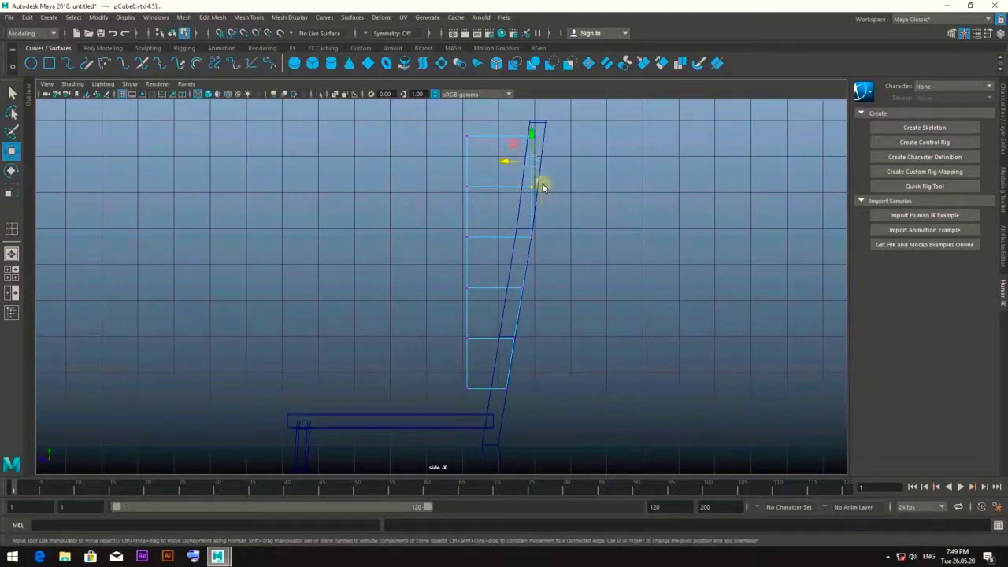
click(516, 138)
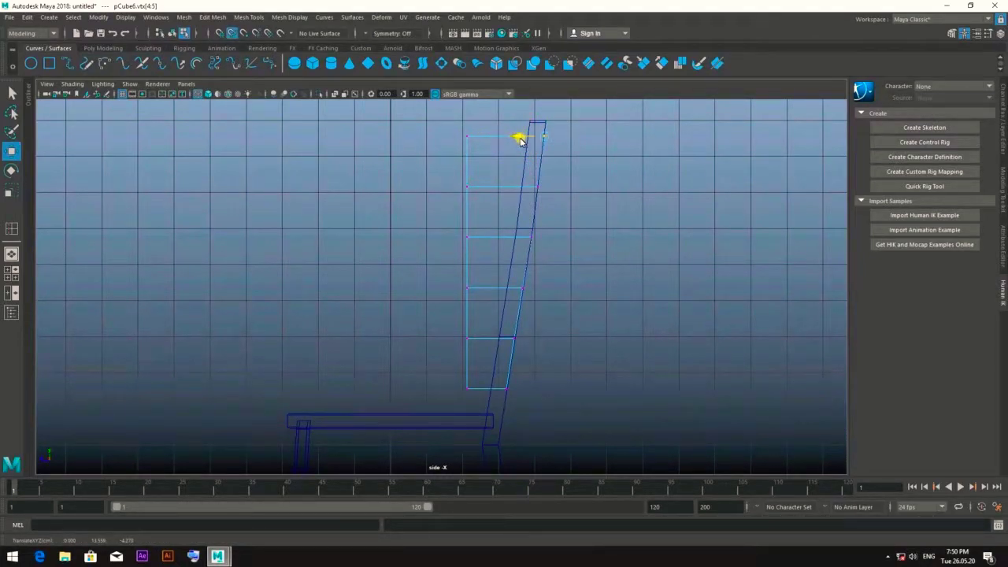
Step: Move the left vertex column right in stages so it follows the slant
drag(432, 127, 488, 402)
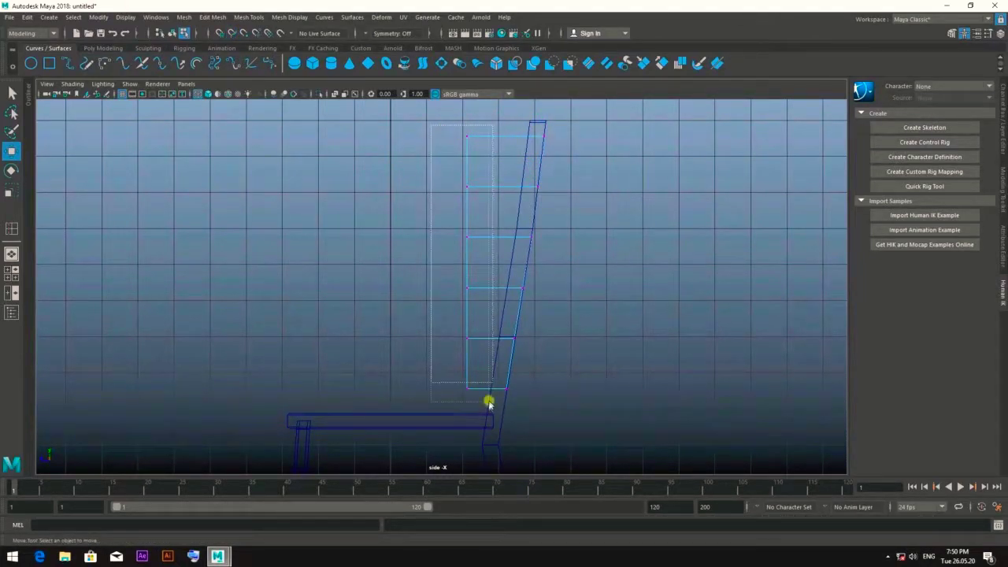
drag(437, 263, 462, 264)
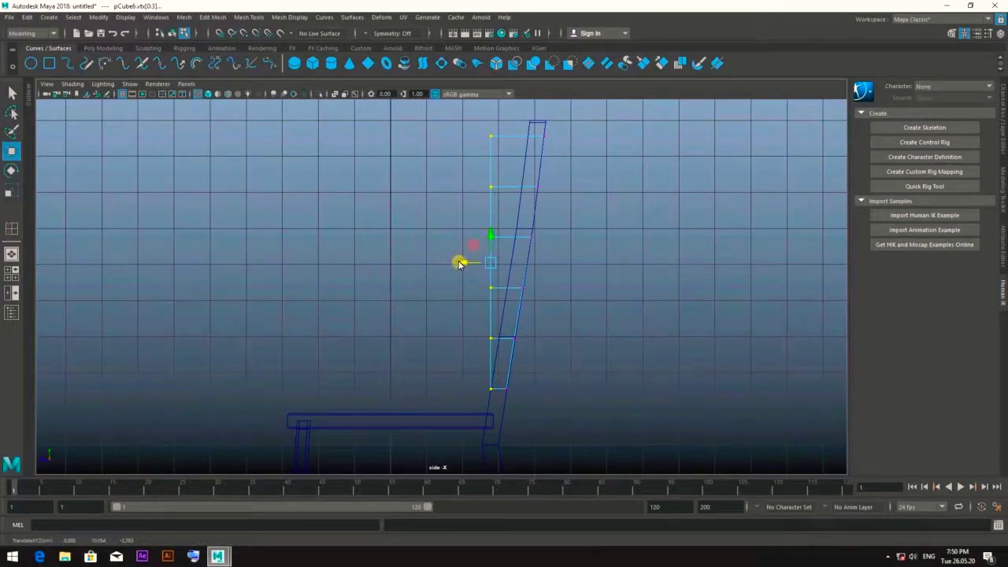
drag(467, 125, 508, 331)
drag(470, 236, 481, 238)
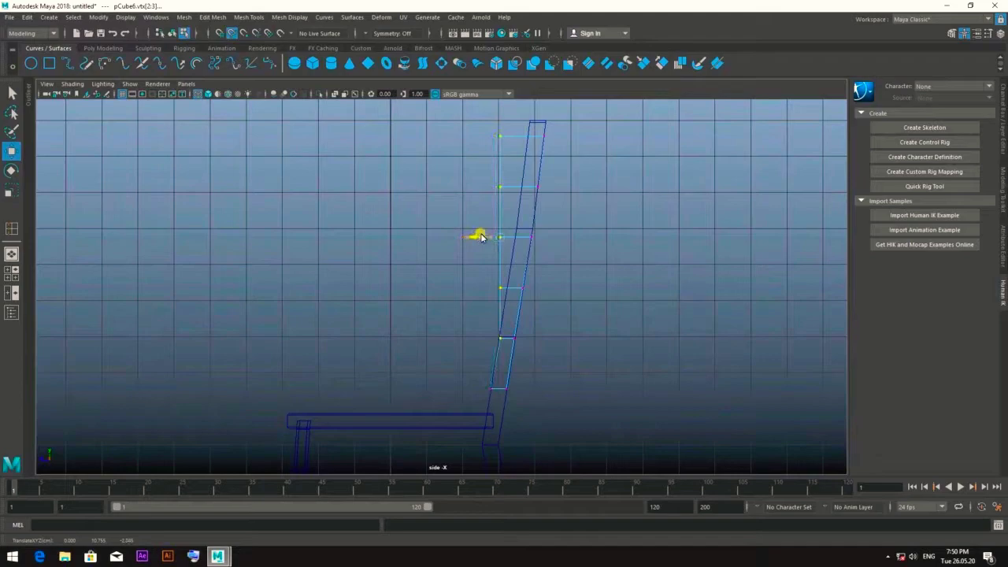
ctrl+click(499, 339)
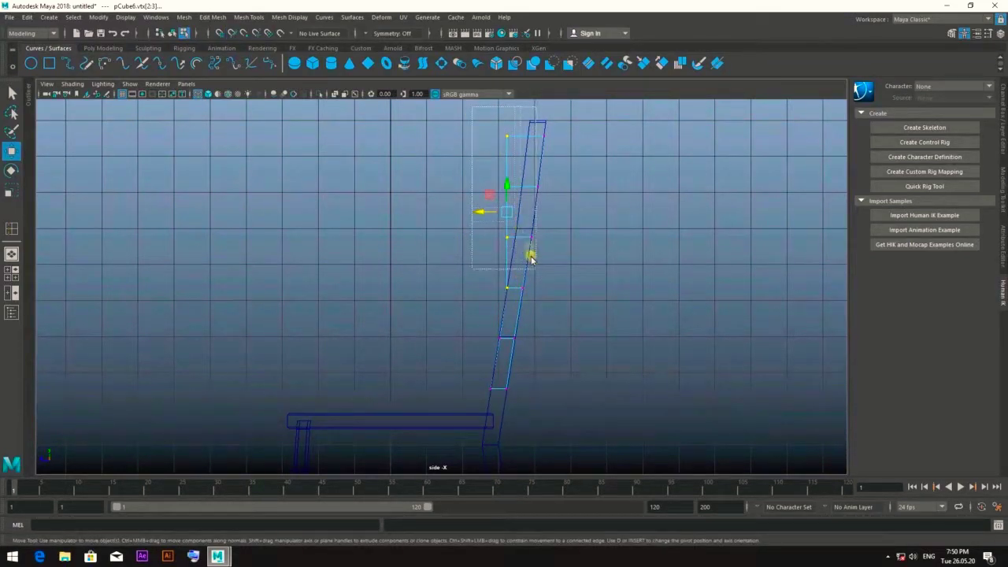
drag(479, 204, 489, 188)
ctrl+click(518, 228)
drag(498, 140, 504, 139)
Step: Lower a vertex row near the top of the backrest to finish the lean
alt+middle_drag(593, 171, 573, 200)
drag(513, 214, 620, 243)
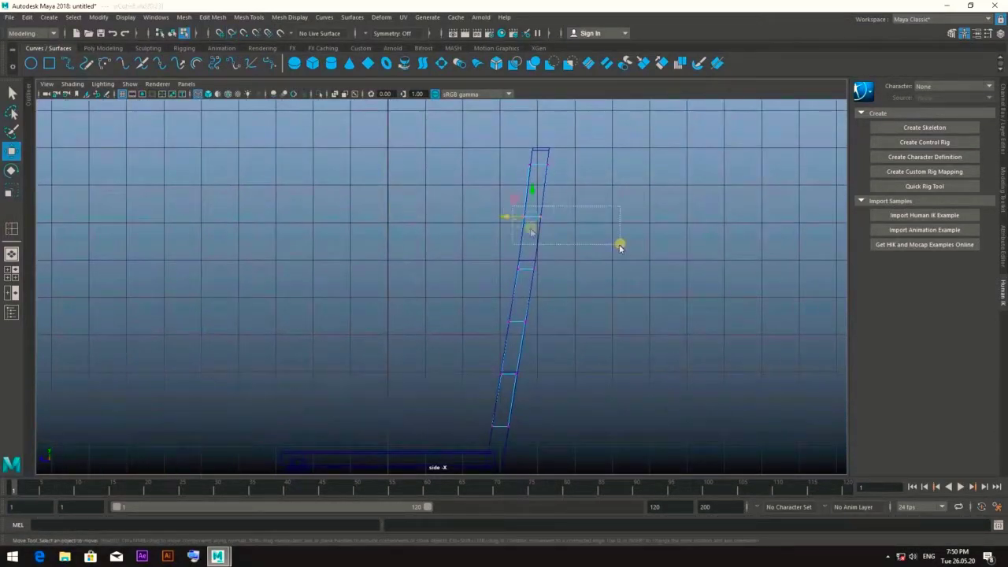
drag(510, 217, 512, 265)
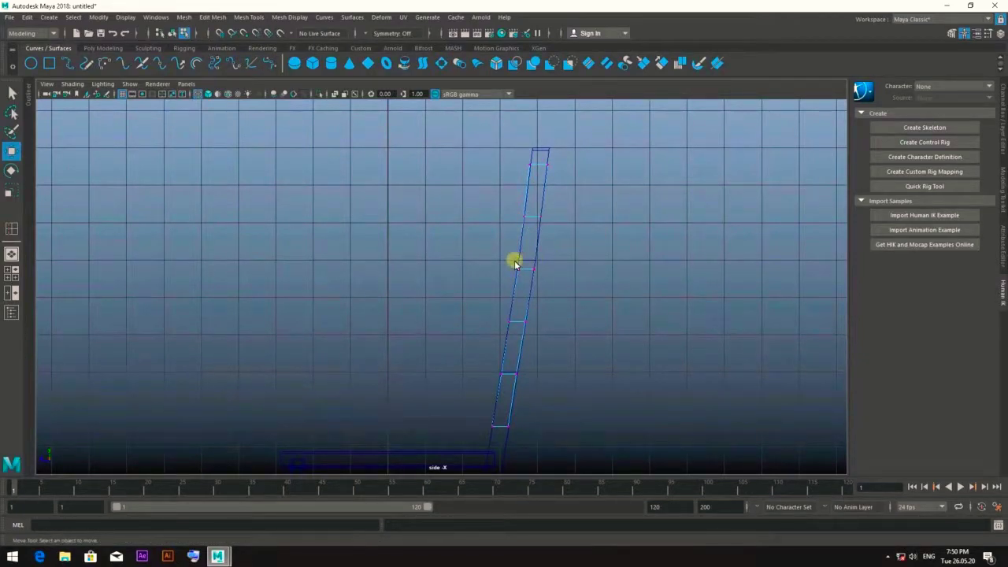
click(615, 298)
mouse_move(502, 165)
mouse_down()
mouse_move(574, 189)
mouse_move(612, 231)
mouse_move(504, 250)
mouse_move(365, 236)
mouse_move(532, 161)
mouse_up()
click(511, 165)
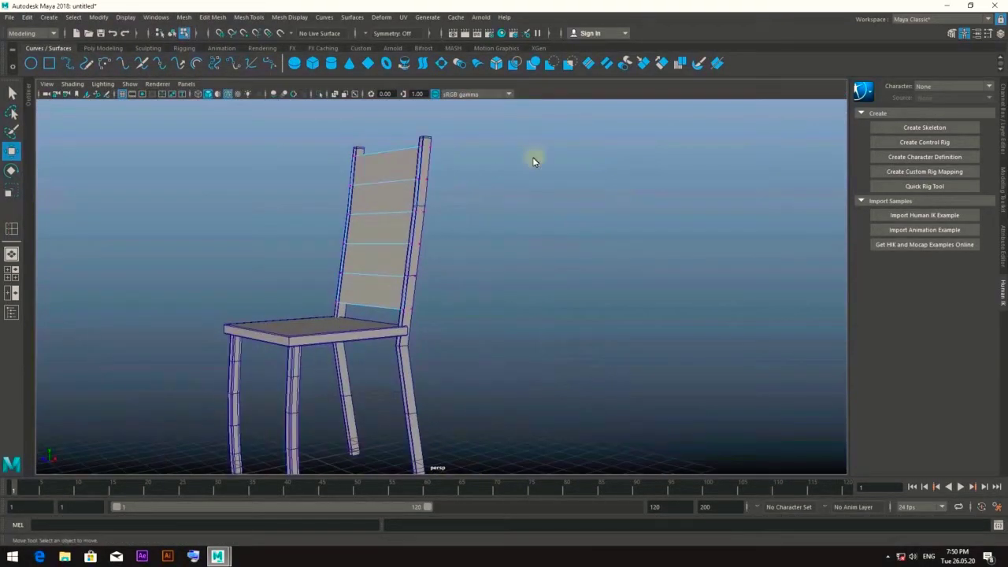
Step: Select the loop of faces on the backrest panel in the perspective view
scroll(543, 189, up, 3)
mouse_move(529, 220)
alt+mouse_down()
mouse_move(536, 263)
mouse_move(478, 175)
alt+mouse_up()
right_drag(479, 175, 533, 161)
shift+right_drag(437, 199, 451, 158)
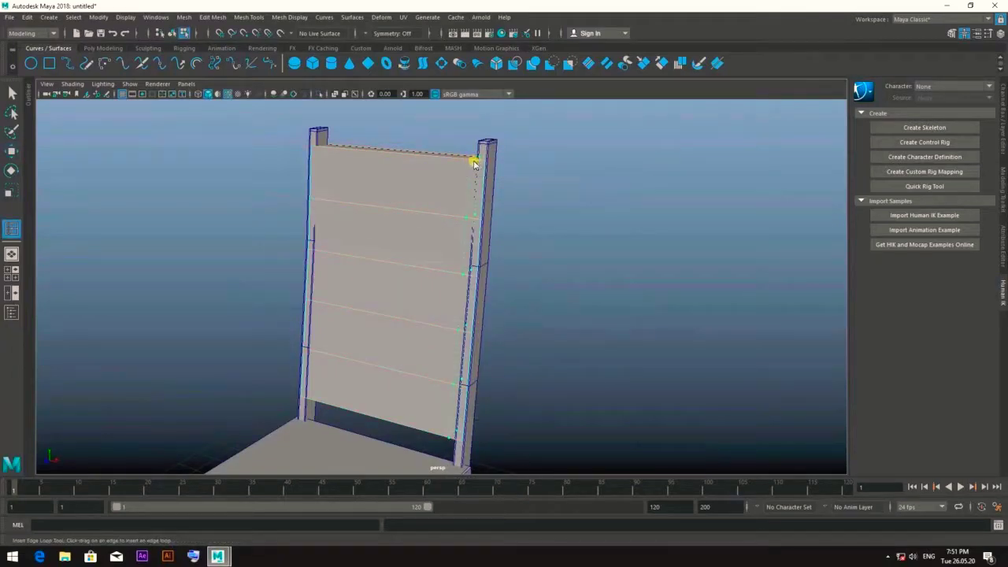
key(w)
right_drag(608, 264, 608, 316)
click(396, 175)
shift+click(402, 426)
shift+double_click(401, 425)
alt+drag(417, 394, 394, 371)
Step: Extrude the backrest faces twice and shrink the second extrusion to leave a border frame
key(r)
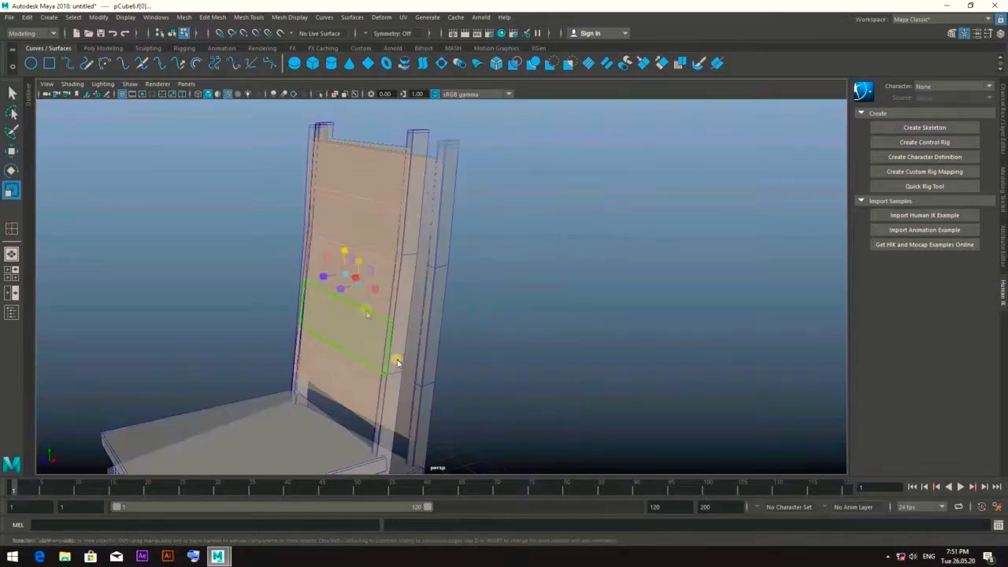
key(ctrl+e)
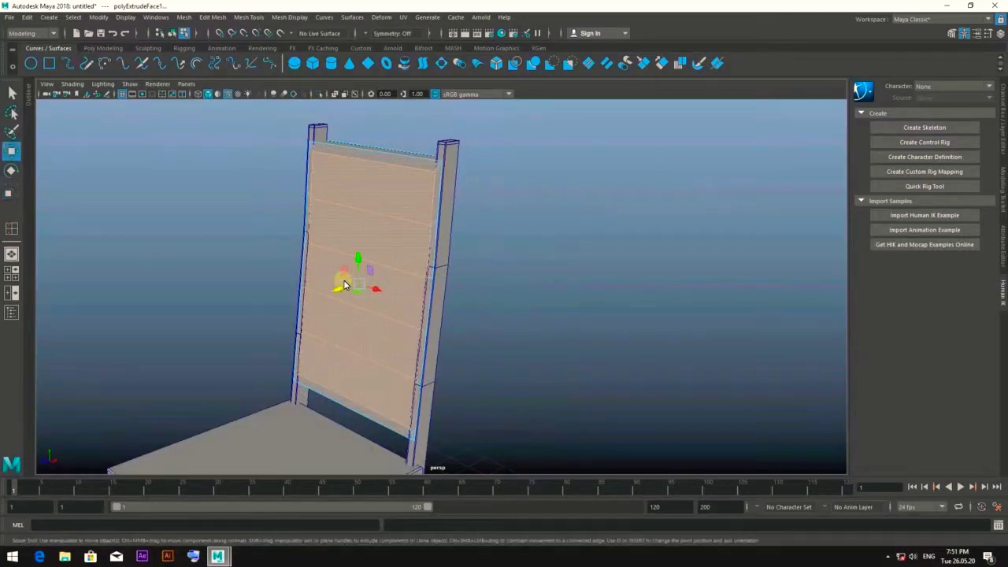
key(ctrl+e)
key(r)
drag(351, 290, 350, 291)
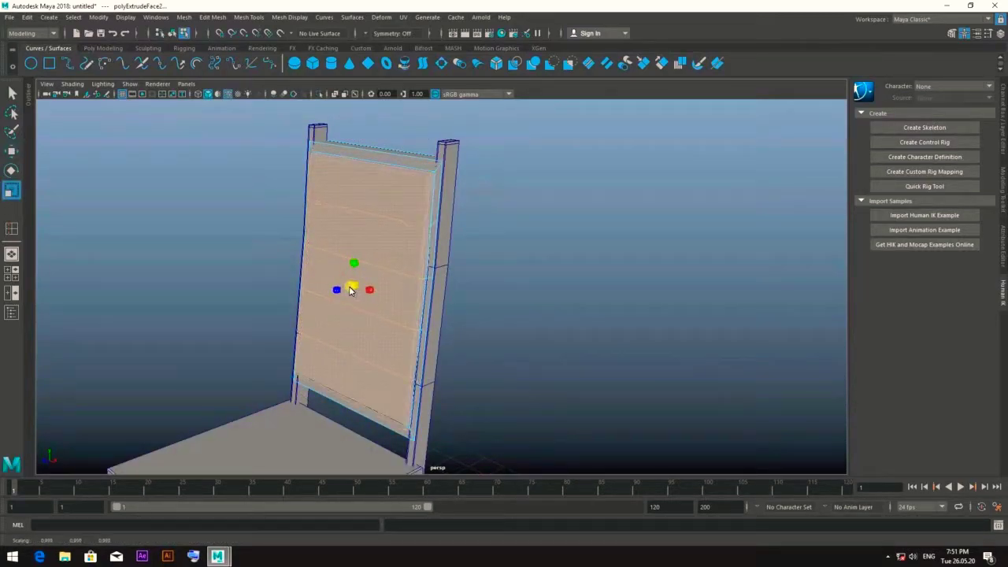
key(w)
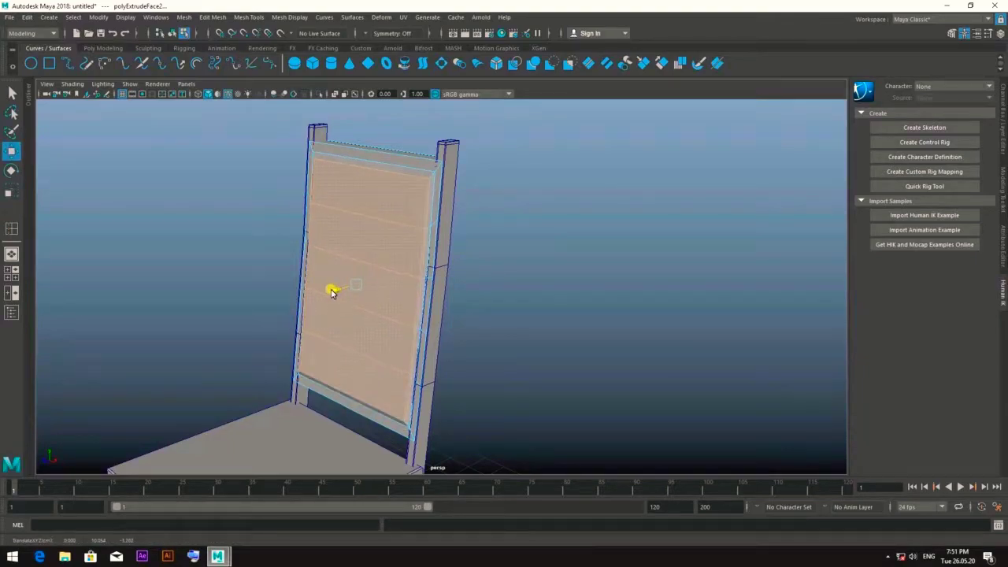
click(519, 267)
mouse_move(519, 265)
alt+mouse_down()
mouse_move(466, 270)
mouse_move(477, 274)
mouse_move(490, 333)
mouse_move(465, 247)
mouse_move(502, 292)
mouse_move(542, 203)
alt+mouse_up()
shift+right_drag(542, 204, 471, 218)
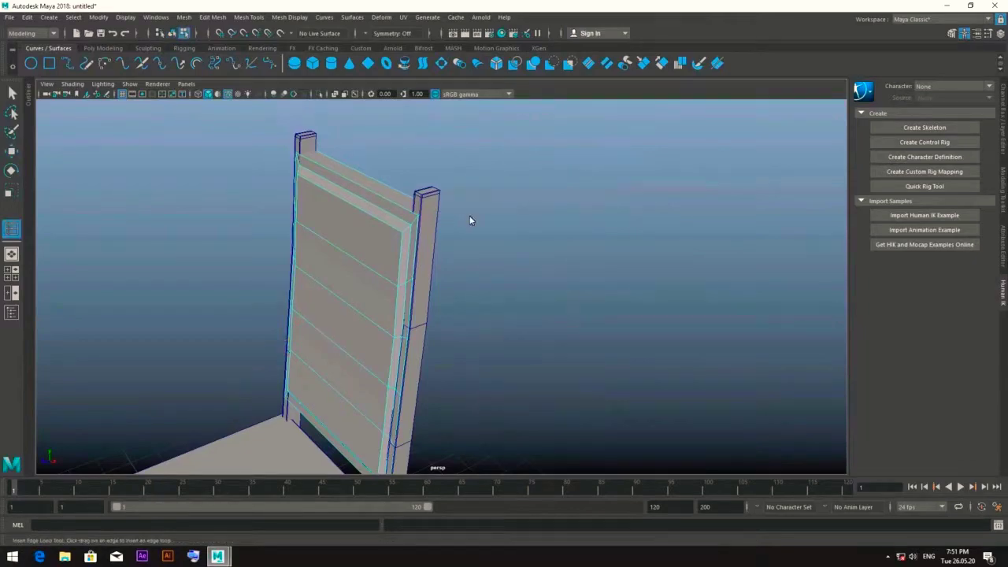
Step: Insert a support edge loop down the backrest panel near its lower frame border
mouse_move(467, 288)
alt+mouse_down()
mouse_move(475, 296)
mouse_move(406, 270)
alt+mouse_up()
mouse_move(345, 238)
mouse_down()
mouse_move(381, 252)
mouse_move(338, 239)
mouse_move(509, 421)
mouse_move(471, 262)
mouse_up()
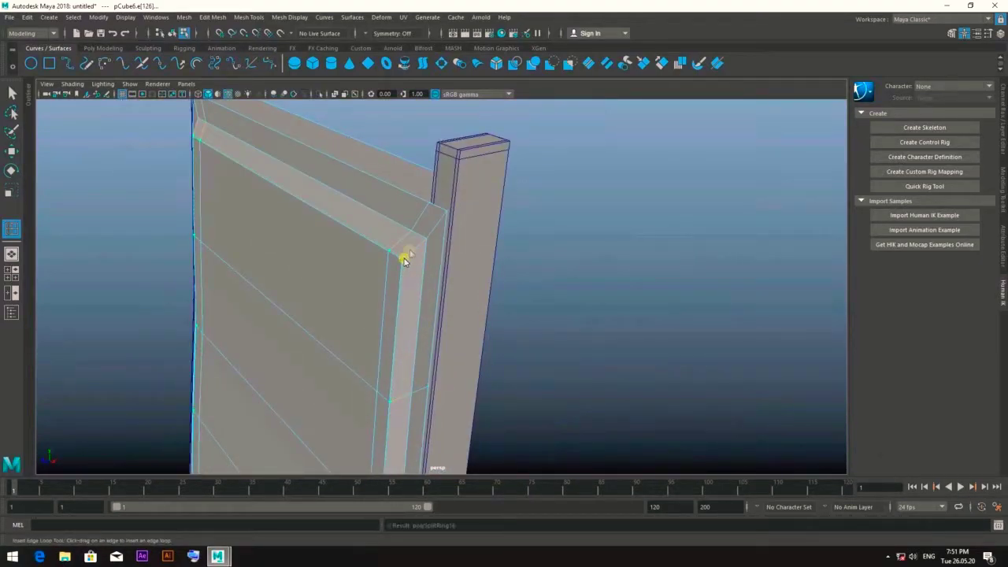
mouse_move(423, 221)
alt+mouse_down()
mouse_move(432, 252)
mouse_move(417, 308)
mouse_move(405, 308)
mouse_move(423, 329)
mouse_move(228, 241)
mouse_move(392, 200)
mouse_move(338, 225)
mouse_move(379, 314)
mouse_move(375, 360)
mouse_move(405, 388)
alt+mouse_up()
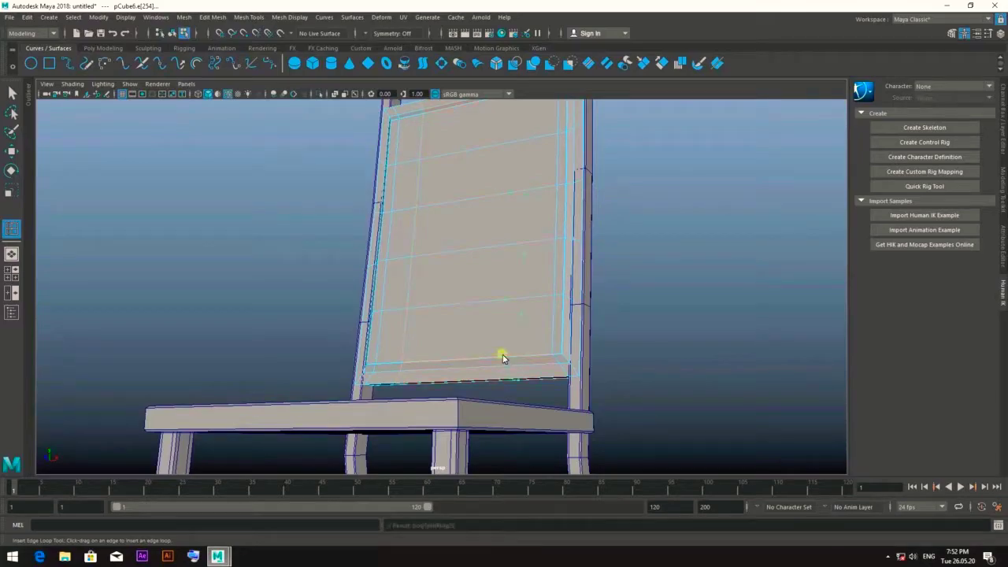
scroll(504, 359, down, 5)
alt+drag(504, 359, 574, 349)
Step: Return to the Move tool and switch to the four-view layout with the side view enlarged
key(w)
mouse_move(632, 323)
alt+mouse_down()
mouse_move(632, 250)
mouse_move(578, 247)
mouse_move(544, 226)
mouse_move(560, 263)
alt+mouse_up()
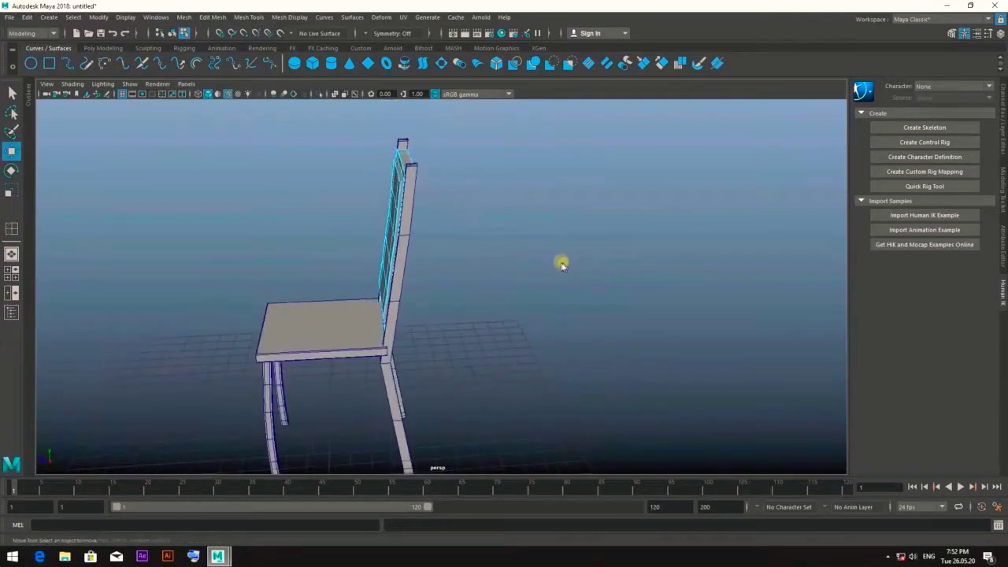
key(space)
key(space)
alt+middle_drag(490, 308, 538, 192)
Step: In vertex mode, select vertices on the chair back and a row on the back leg
click(445, 337)
right_drag(581, 254, 439, 275)
drag(477, 346, 418, 315)
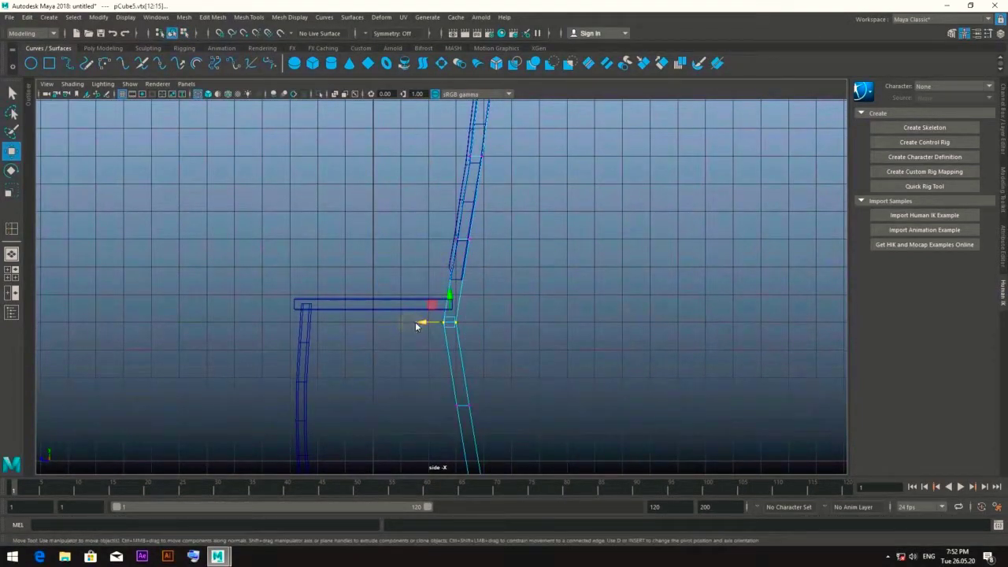
alt+middle_drag(420, 322, 459, 313)
drag(476, 315, 437, 342)
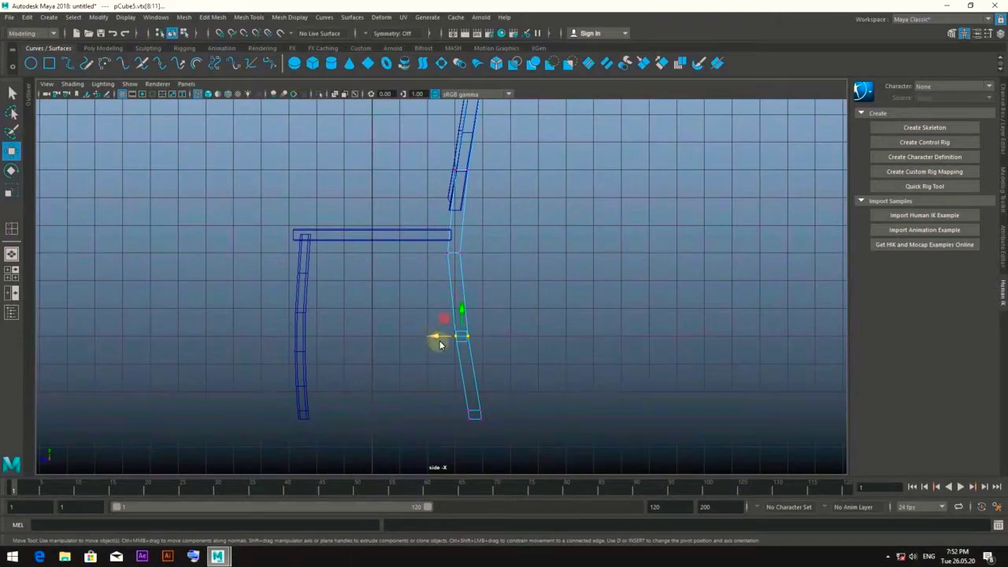
Step: Create a new polygon cube and scale it into a wide flat slab lowered onto the seat
alt+middle_drag(564, 206, 586, 234)
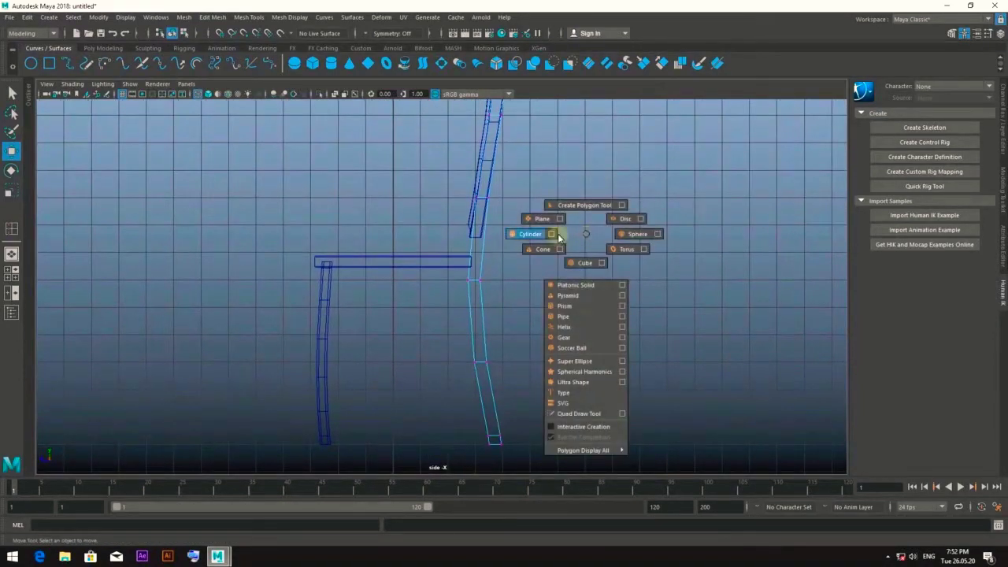
shift+right_drag(586, 233, 543, 233)
middle_drag(450, 357, 397, 293)
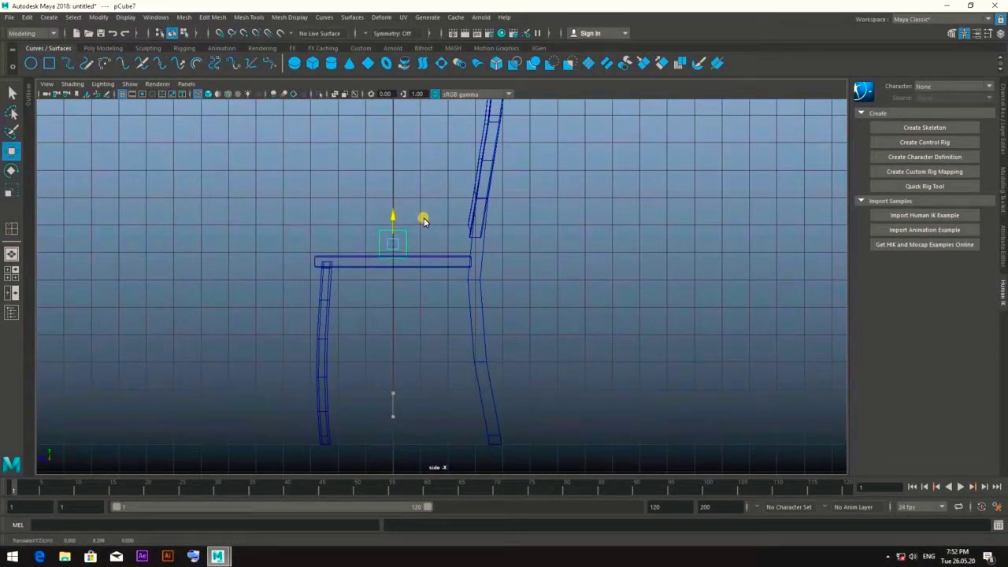
key(space)
key(space)
scroll(460, 340, up, 1)
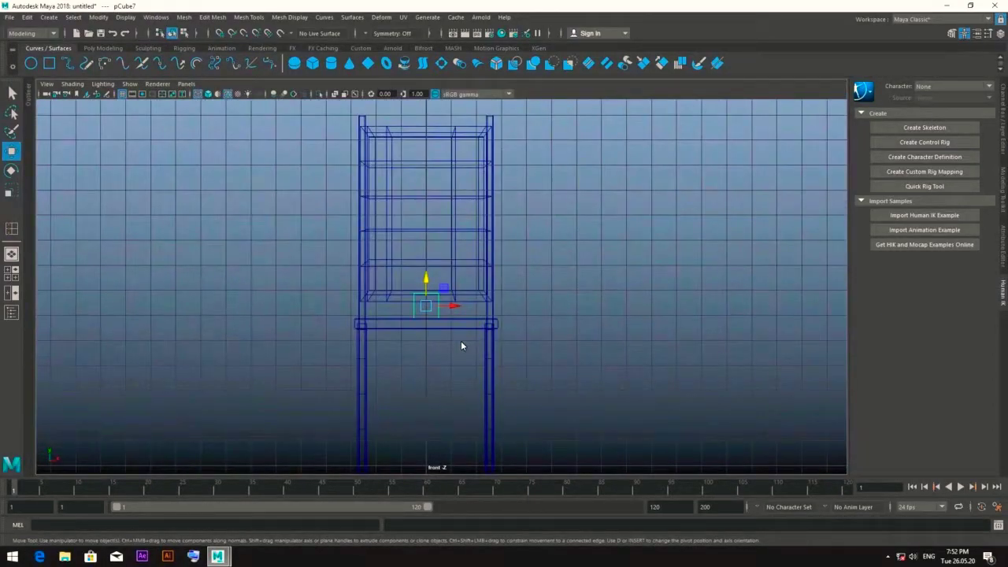
key(r)
drag(448, 306, 539, 304)
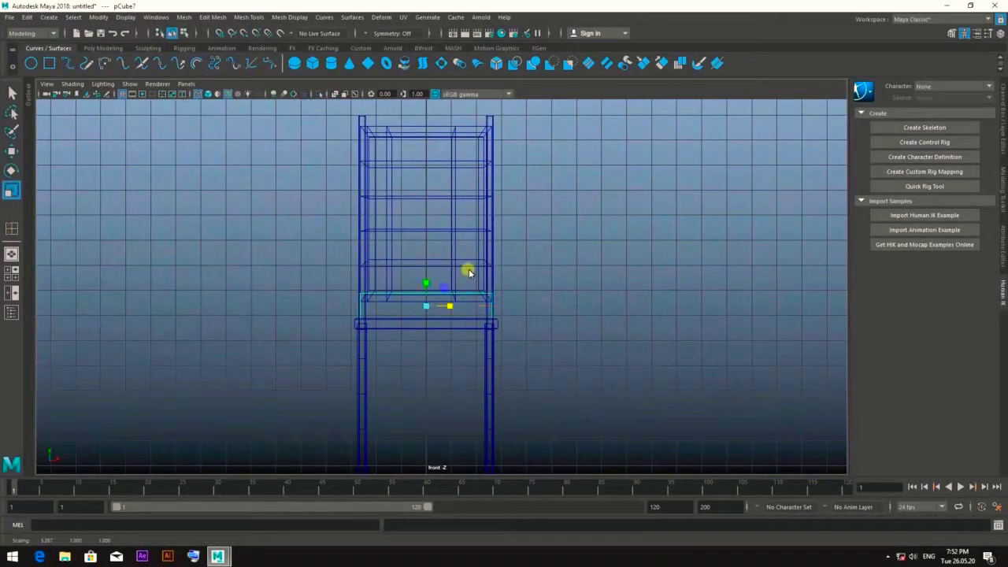
drag(430, 294, 426, 292)
key(w)
key(space)
key(space)
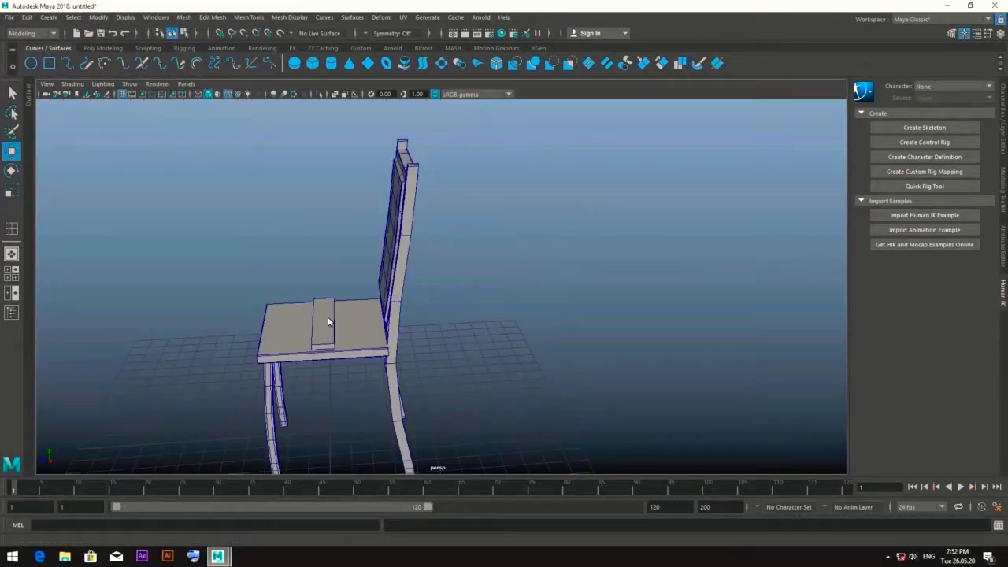
Step: Widen the small block on the seat so it spans the seat width
click(328, 322)
key(r)
drag(296, 322, 204, 328)
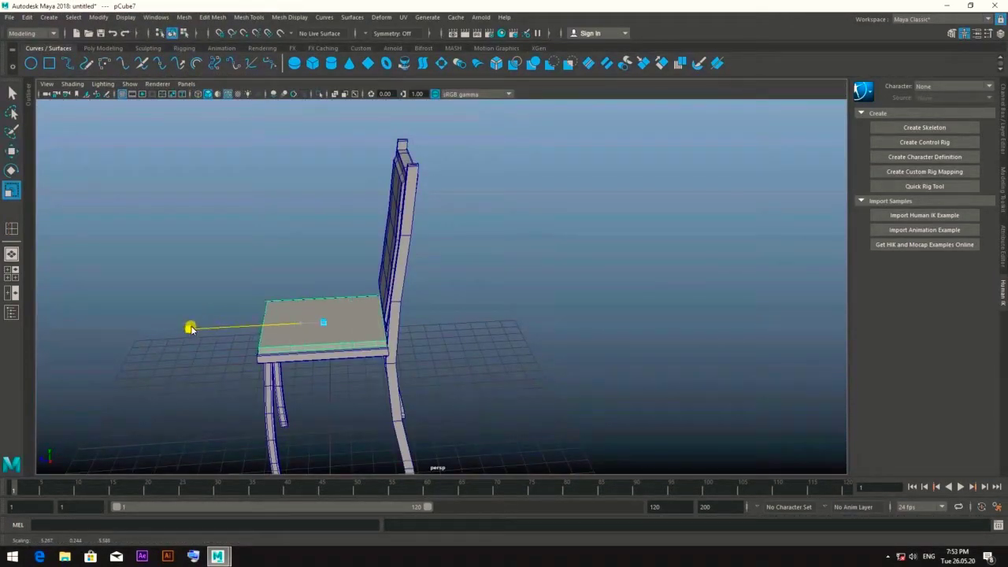
alt+drag(427, 355, 546, 299)
key(space)
drag(592, 414, 494, 324)
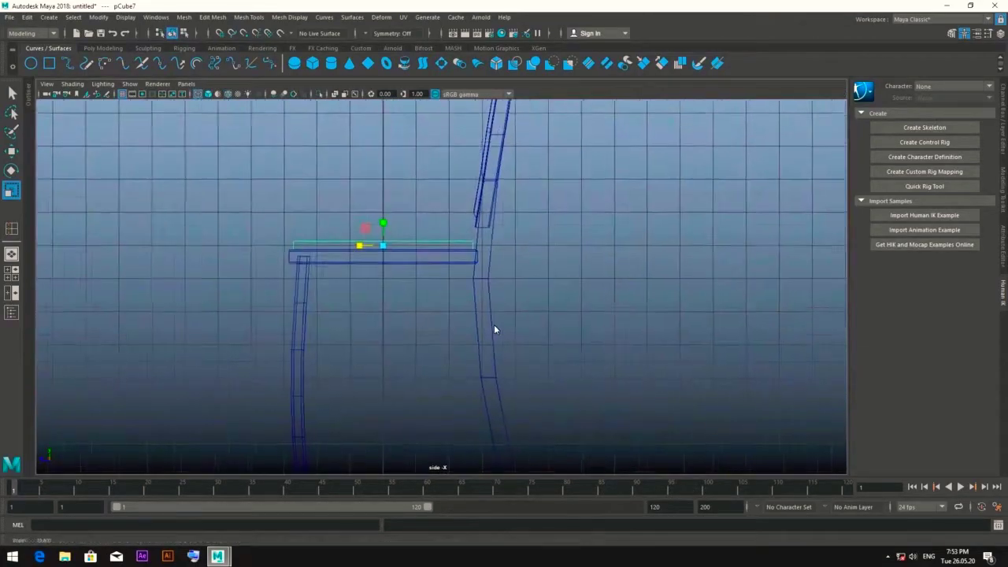
Step: In side view, resize the slab and align its left and right ends with the seat edges
drag(342, 234, 342, 233)
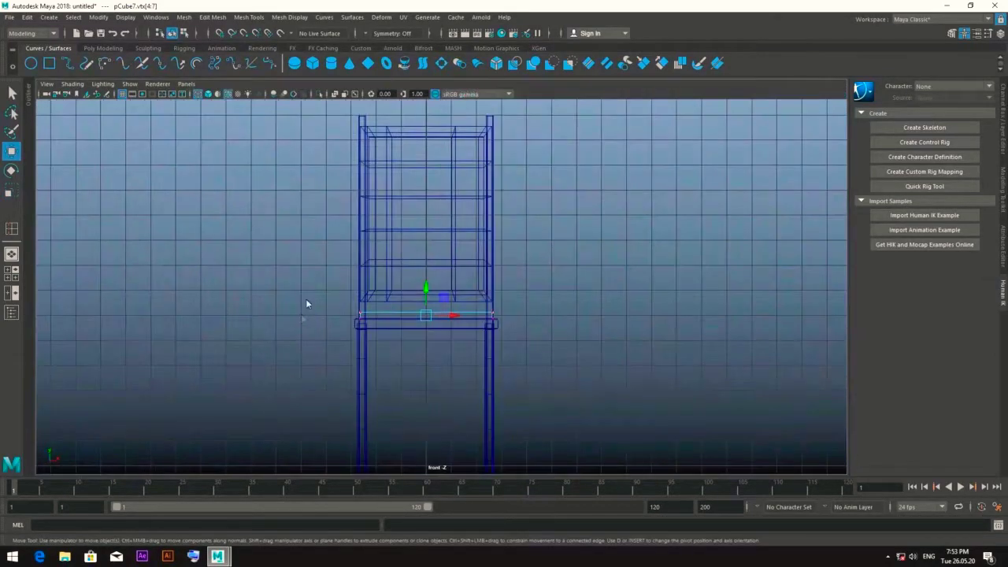
scroll(410, 315, up, 5)
drag(525, 324, 592, 381)
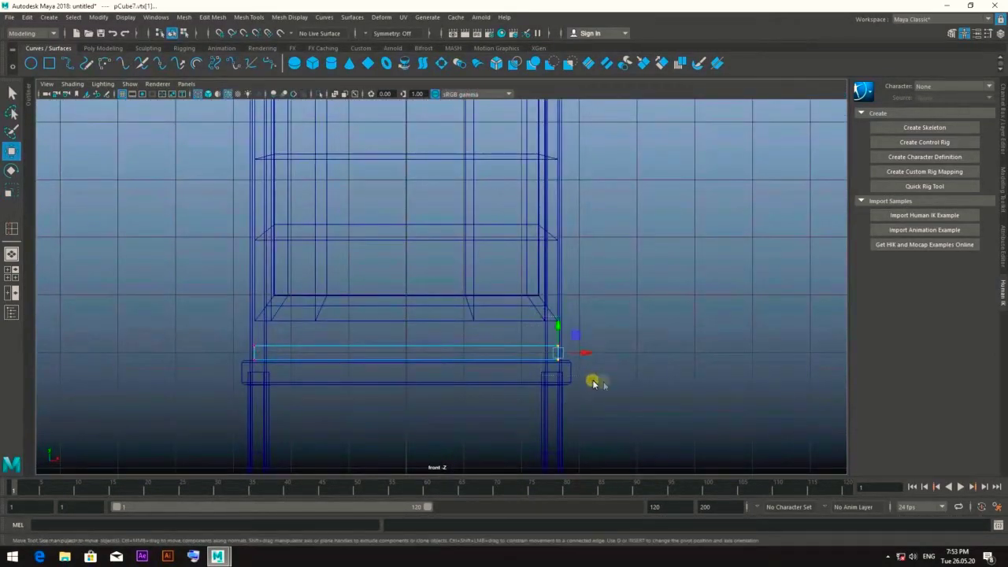
drag(205, 311, 298, 421)
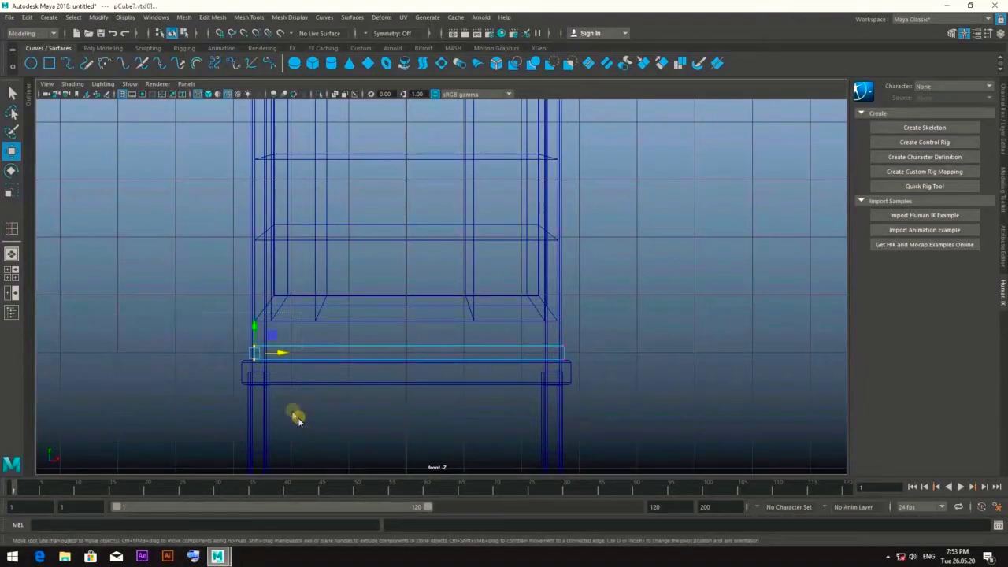
Step: Back in the full perspective view, select the slab's top face in face mode
key(space)
key(F8)
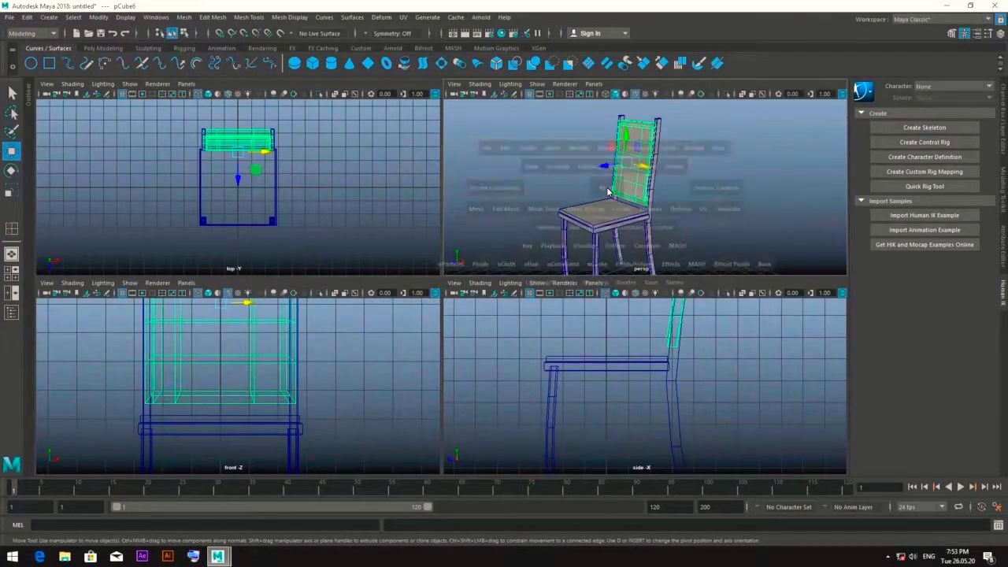
key(space)
key(F11)
click(315, 312)
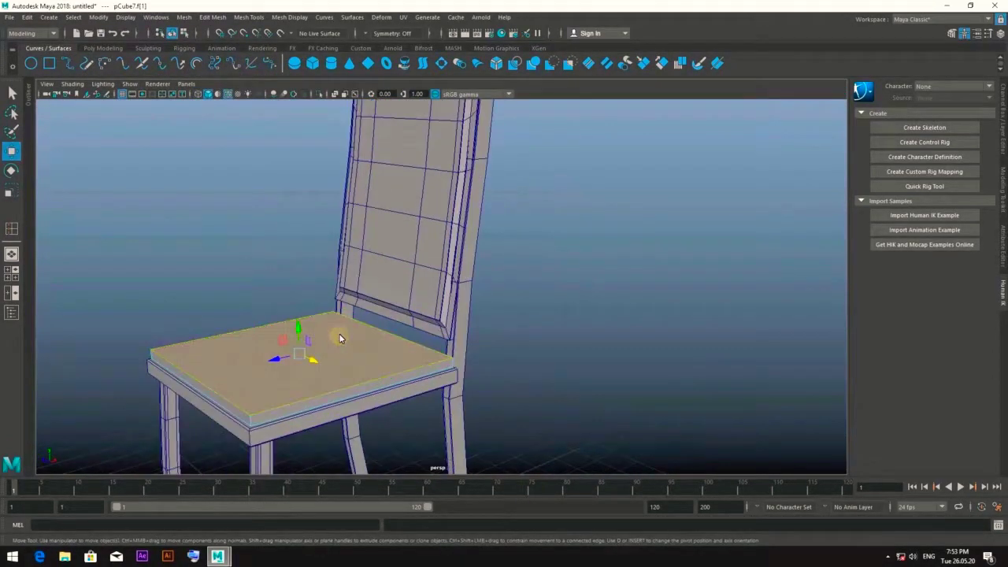
Step: Extrude the slab's top face and raise it slightly to form a raised top
alt+drag(315, 312, 315, 299)
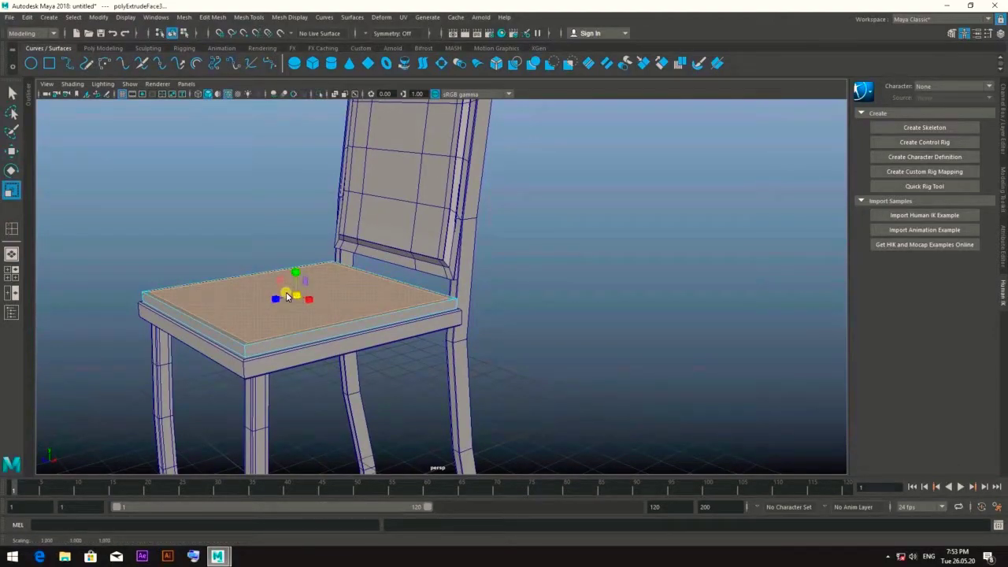
key(w)
alt+drag(292, 298, 340, 299)
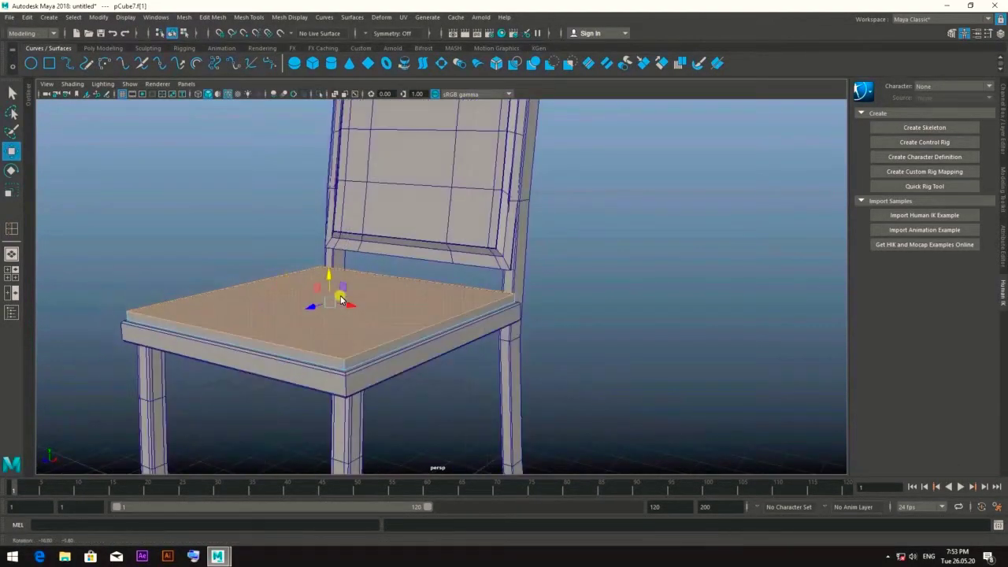
key(w)
key(ctrl+e)
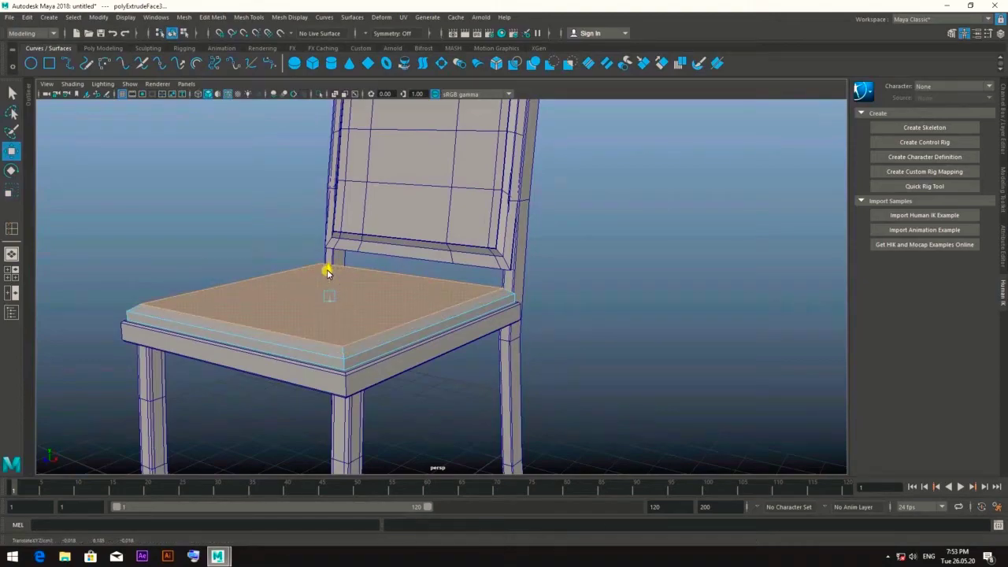
alt+drag(327, 269, 372, 294)
click(486, 254)
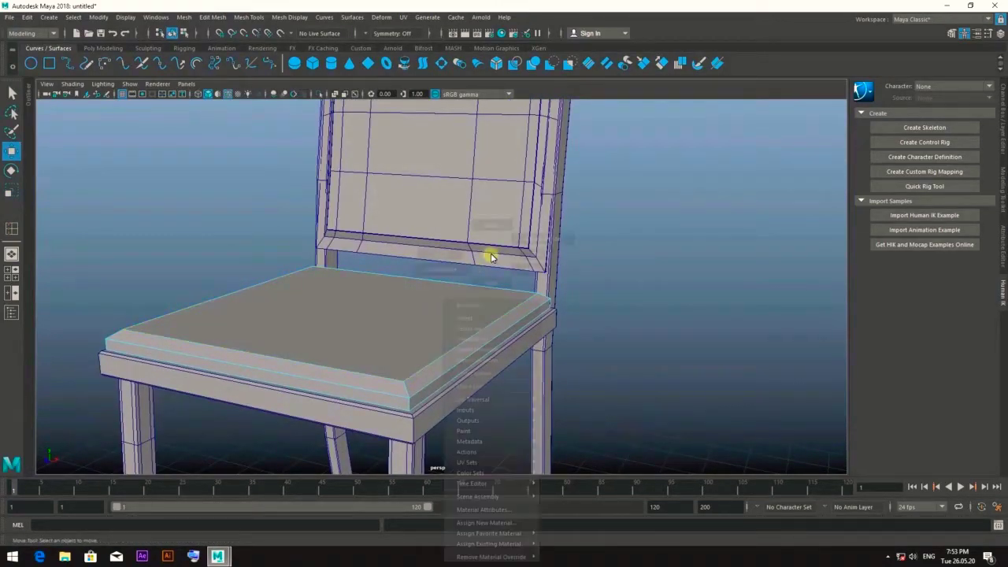
Step: Insert two edge loops close to the seat slab's edges
mouse_move(509, 257)
alt+mouse_down()
mouse_move(470, 327)
mouse_move(345, 369)
mouse_move(311, 367)
mouse_move(520, 216)
mouse_move(473, 261)
mouse_move(483, 316)
mouse_move(597, 286)
mouse_move(609, 307)
mouse_move(508, 329)
mouse_move(509, 340)
alt+mouse_up()
click(467, 262)
mouse_move(502, 273)
alt+mouse_down()
mouse_move(511, 360)
mouse_move(212, 289)
mouse_move(304, 401)
mouse_move(404, 234)
mouse_move(277, 243)
alt+mouse_up()
click(404, 234)
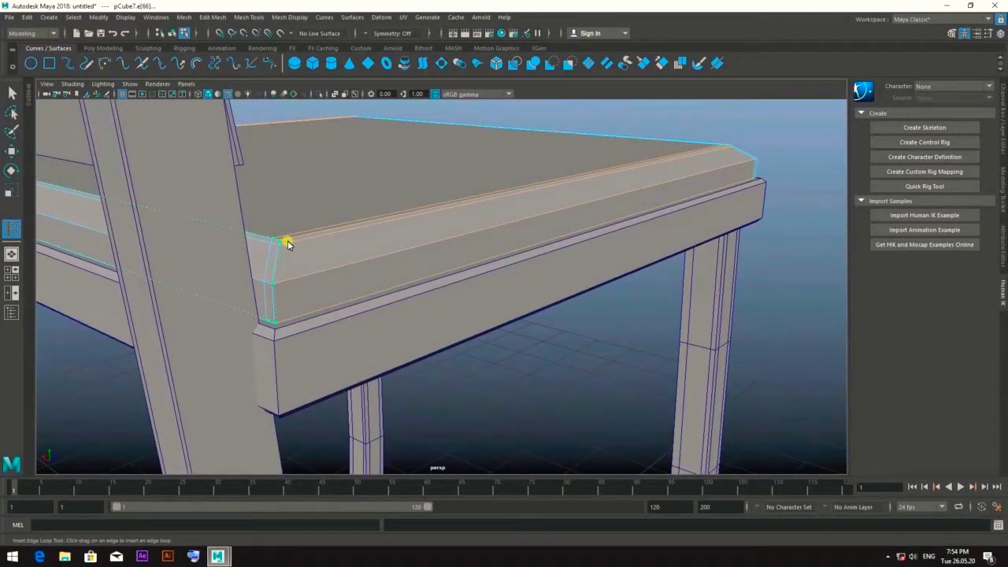
key(w)
mouse_move(63, 198)
alt+mouse_down()
mouse_move(141, 202)
mouse_move(344, 162)
mouse_move(460, 194)
mouse_move(556, 174)
alt+mouse_up()
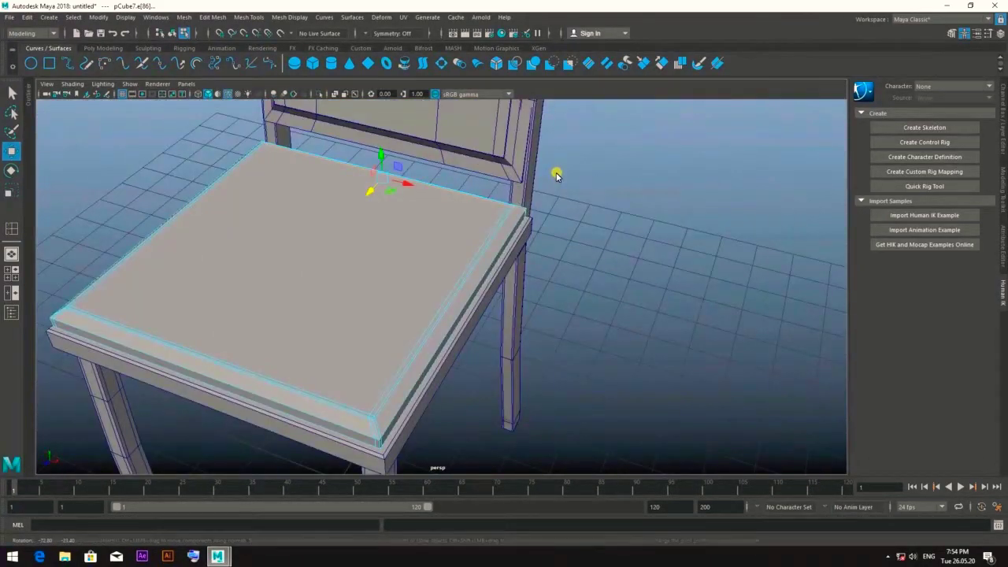
Step: Review the seat from several angles, then return to object mode and deselect the slab
key(y)
alt+drag(617, 183, 378, 319)
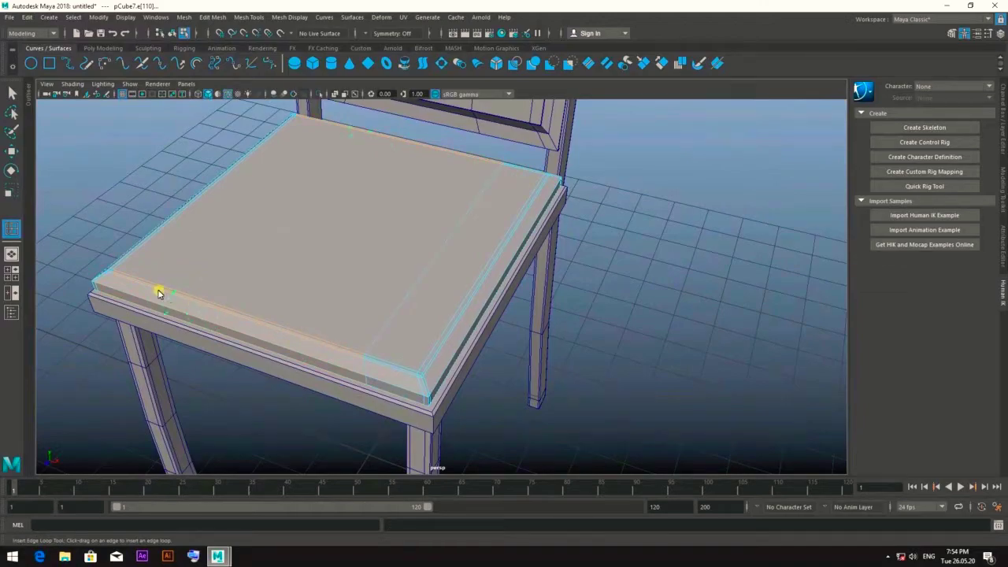
mouse_move(220, 310)
alt+mouse_down()
mouse_move(441, 284)
mouse_move(406, 331)
alt+mouse_up()
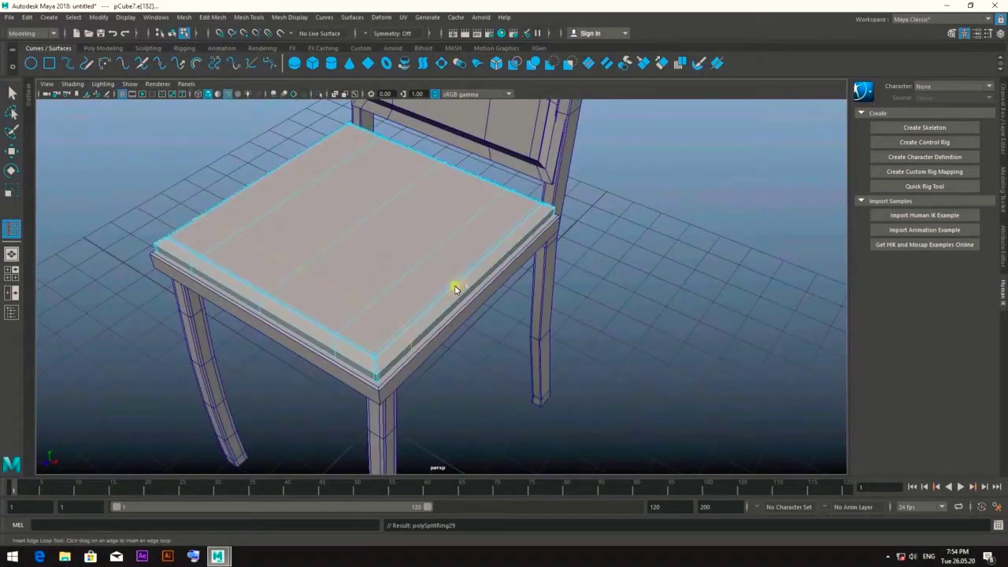
key(w)
alt+drag(526, 243, 679, 169)
key(F8)
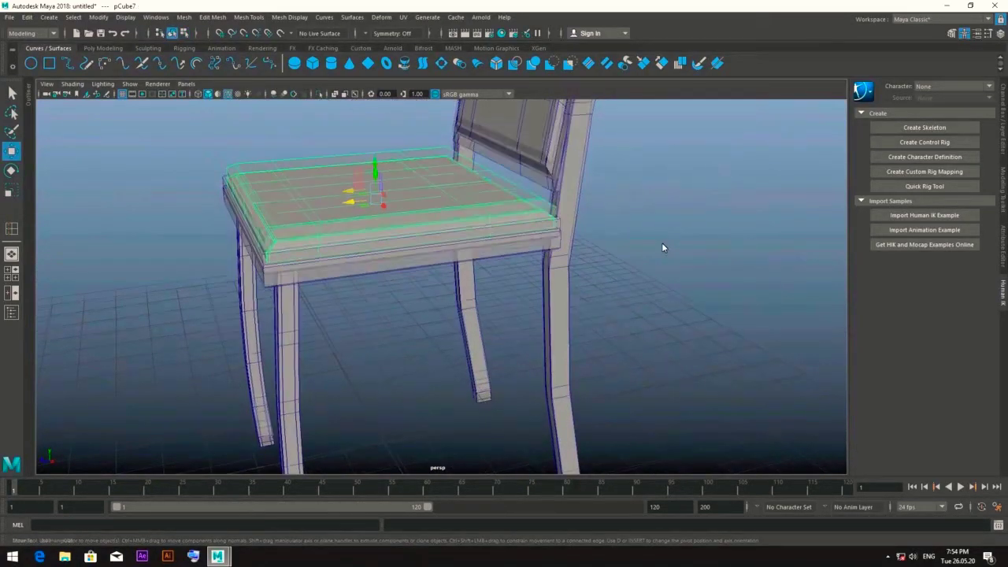
click(661, 243)
scroll(662, 229, down, 3)
Step: Select the four chair legs, then clear the selection
mouse_move(662, 224)
alt+mouse_down()
mouse_move(671, 237)
mouse_move(560, 259)
mouse_move(529, 316)
alt+mouse_up()
click(527, 307)
key(ctrl+z)
key(ctrl+z)
key(ctrl+z)
key(ctrl+z)
key(ctrl+z)
mouse_move(637, 227)
alt+mouse_down()
mouse_move(536, 272)
mouse_move(473, 260)
alt+mouse_up()
click(589, 234)
click(504, 244)
shift+click(423, 340)
click(386, 355)
click(326, 338)
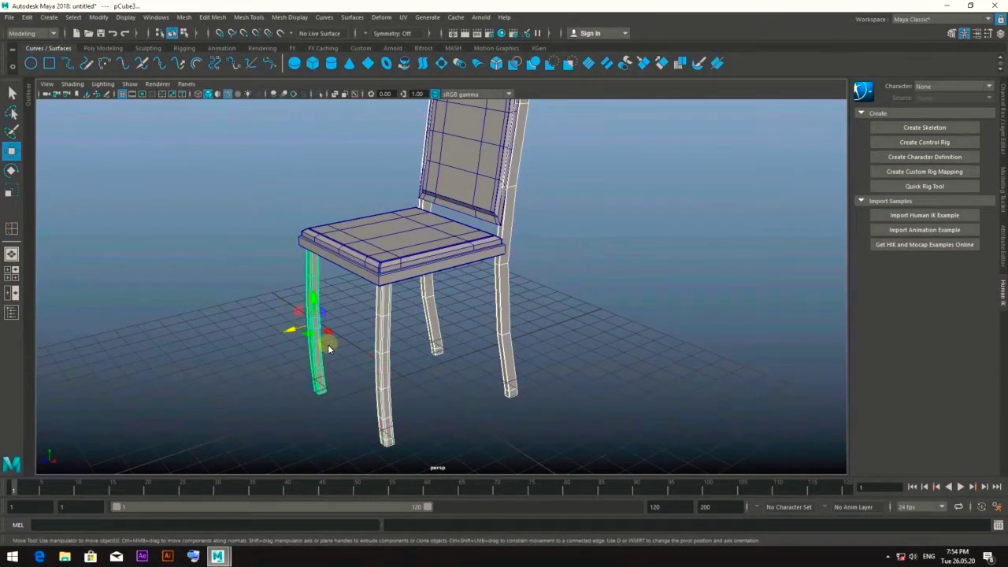
click(635, 310)
Step: Select the seat frame beneath the cushion and isolate it in the viewport
alt+drag(624, 285, 475, 225)
click(491, 229)
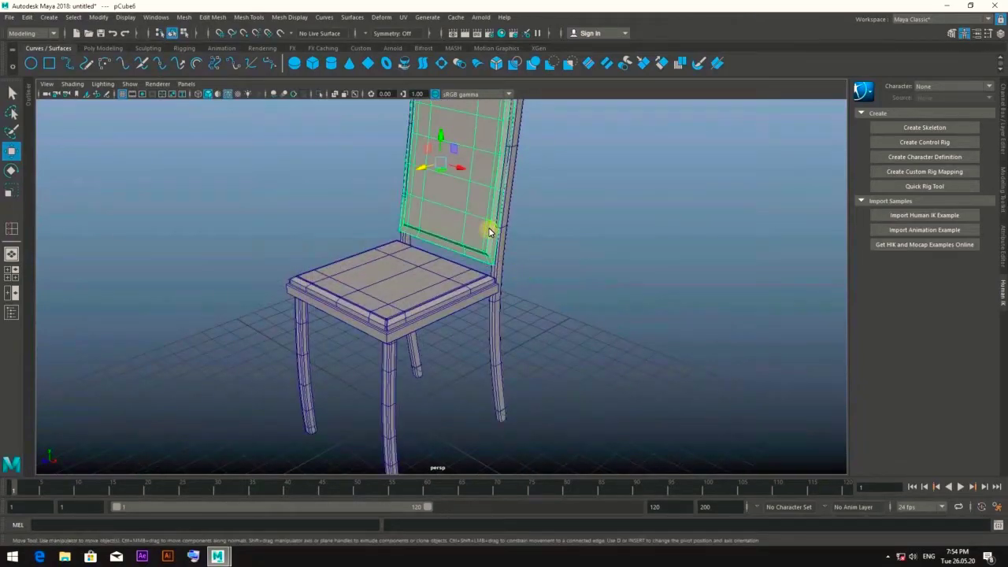
click(610, 209)
mouse_move(610, 210)
alt+mouse_down()
mouse_move(576, 284)
mouse_move(556, 261)
mouse_move(617, 281)
alt+mouse_up()
mouse_move(617, 281)
alt+right_down()
mouse_move(551, 342)
mouse_move(430, 343)
alt+right_up()
click(430, 344)
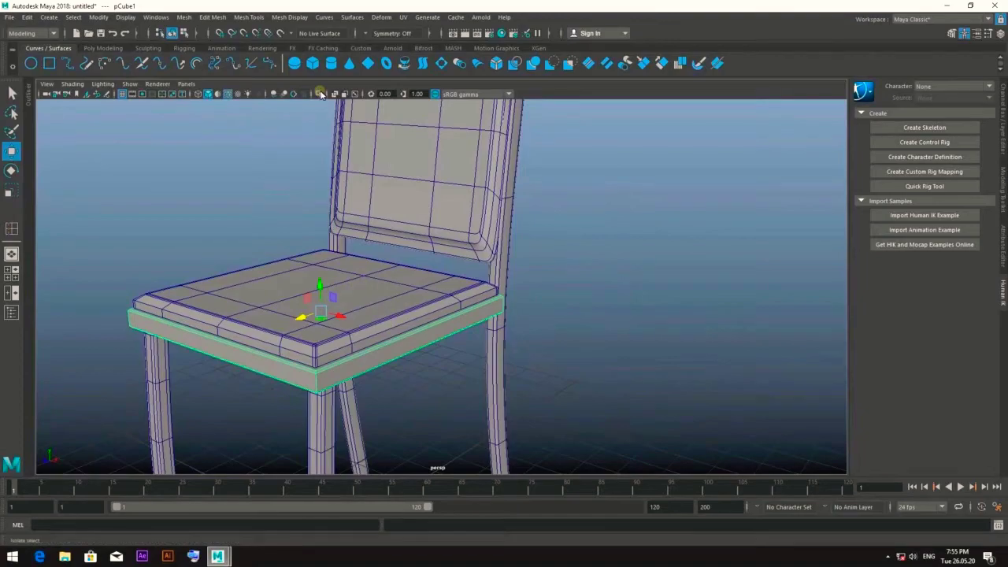
click(320, 94)
Step: Insert an edge loop near the seat frame's front-right edge
mouse_move(619, 186)
alt+mouse_down()
mouse_move(368, 255)
mouse_move(364, 297)
alt+mouse_up()
mouse_move(365, 297)
alt+right_down()
mouse_move(540, 344)
mouse_move(364, 314)
alt+right_up()
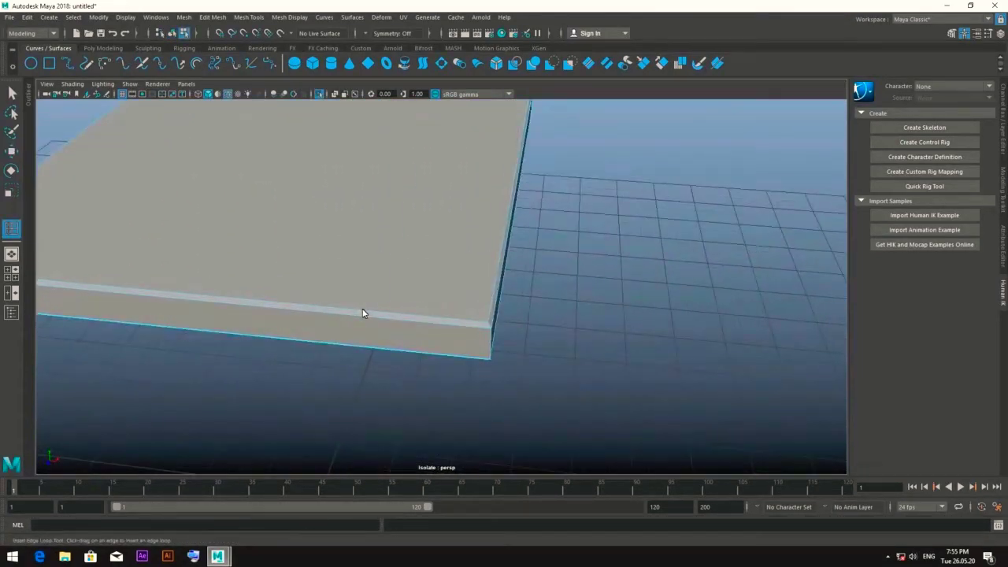
click(482, 326)
scroll(437, 307, down, 5)
alt+drag(438, 304, 139, 322)
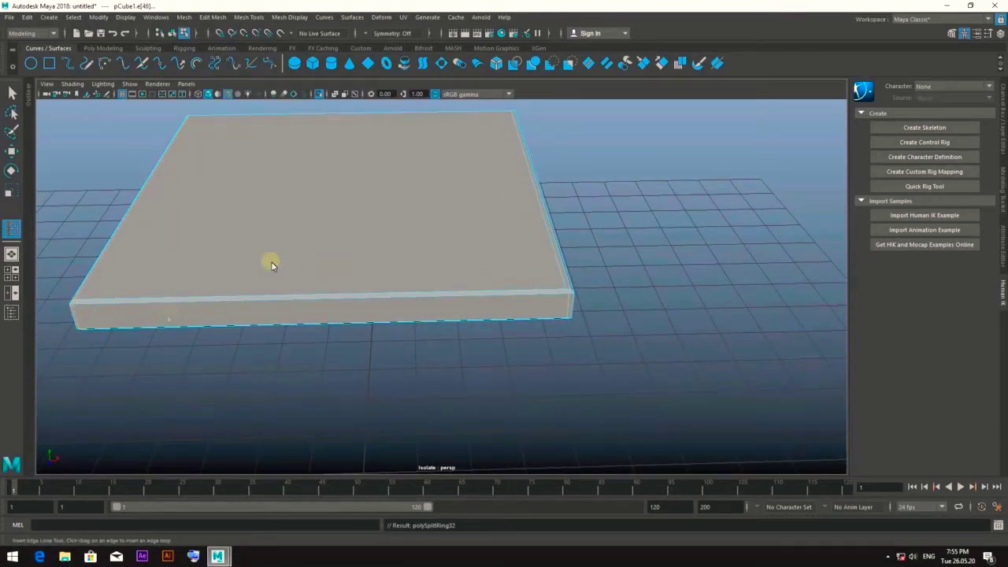
alt+drag(271, 266, 624, 270)
scroll(394, 312, up, 3)
scroll(497, 356, up, 2)
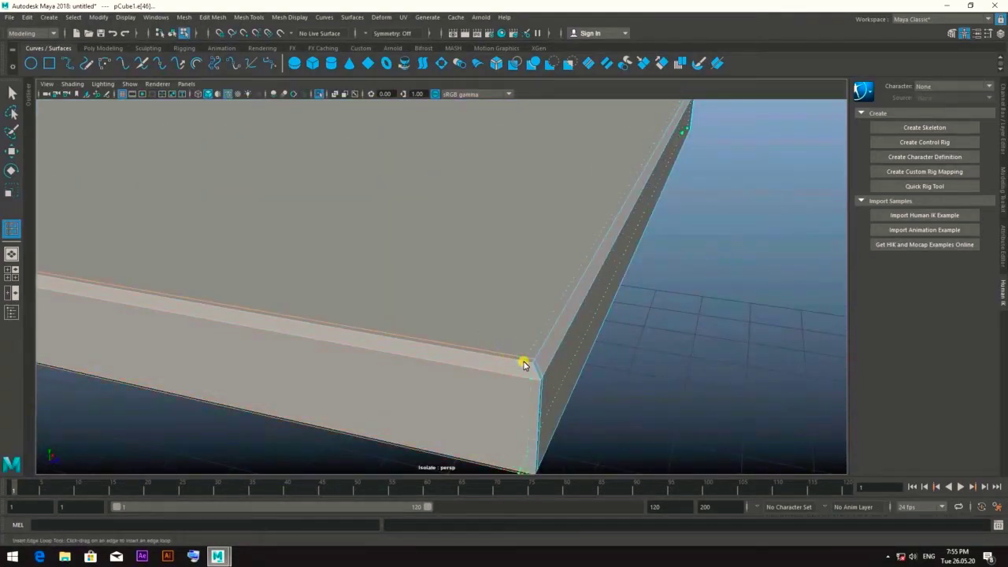
click(524, 365)
Step: Insert two more edge loops near the remaining edges of the seat frame
scroll(499, 349, down, 5)
alt+drag(499, 349, 533, 285)
scroll(533, 285, up, 4)
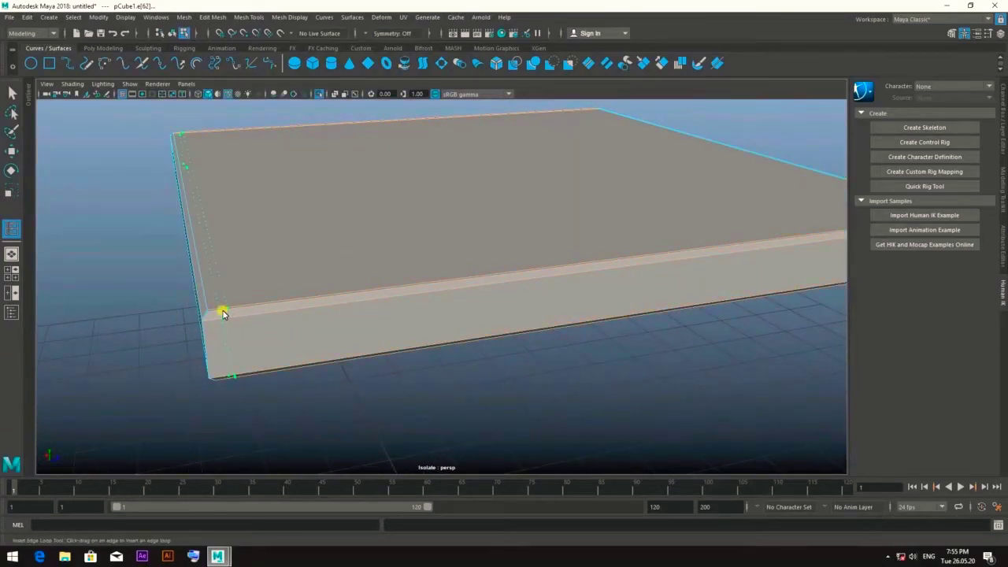
click(223, 313)
scroll(216, 310, down, 4)
mouse_move(216, 310)
alt+mouse_down()
mouse_move(493, 232)
mouse_move(346, 259)
alt+mouse_up()
scroll(398, 280, up, 3)
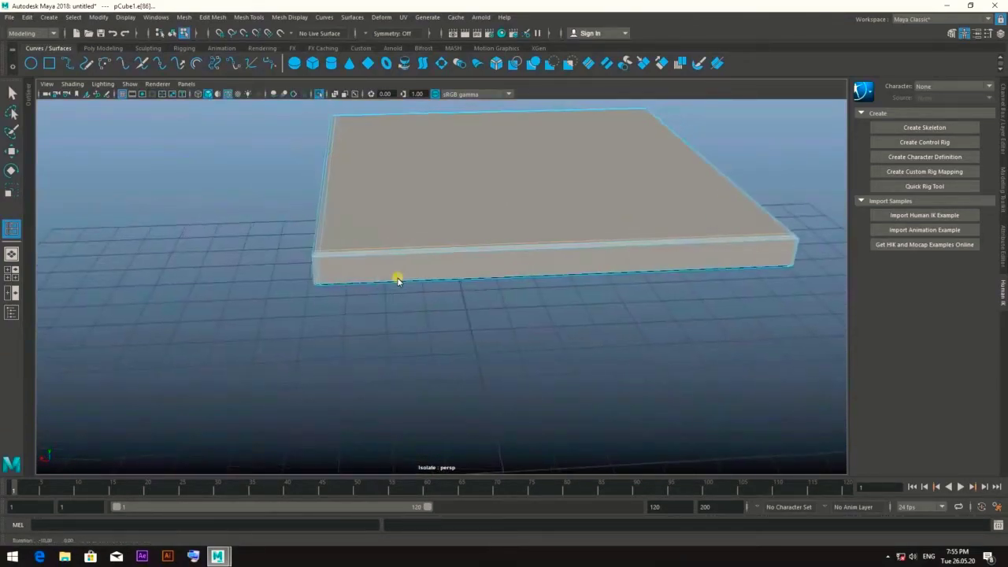
mouse_move(397, 279)
alt+mouse_down()
mouse_move(419, 342)
mouse_move(268, 337)
alt+mouse_up()
click(424, 325)
scroll(423, 325, down, 4)
scroll(408, 282, up, 3)
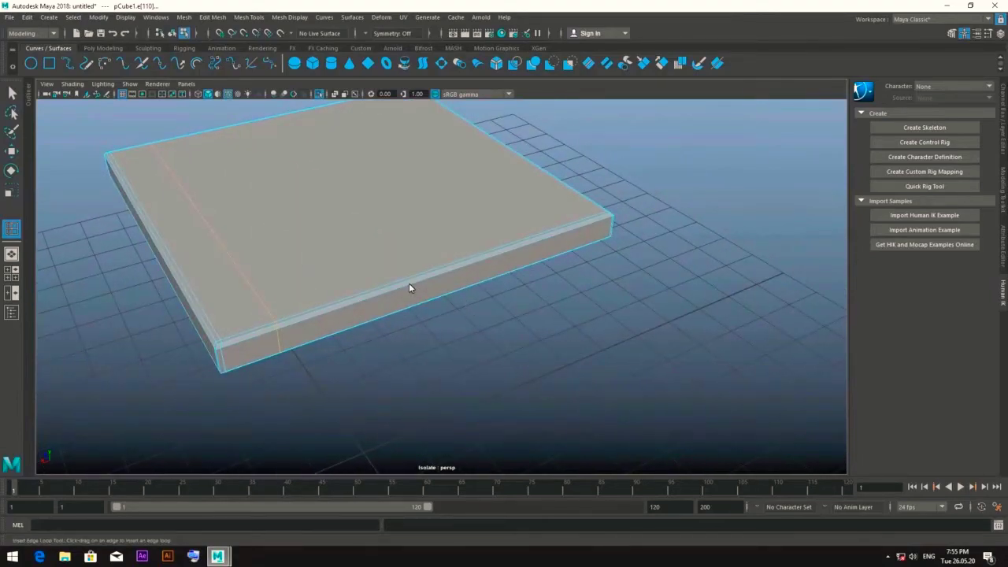
mouse_move(650, 231)
alt+mouse_down()
mouse_move(495, 285)
mouse_move(506, 318)
alt+mouse_up()
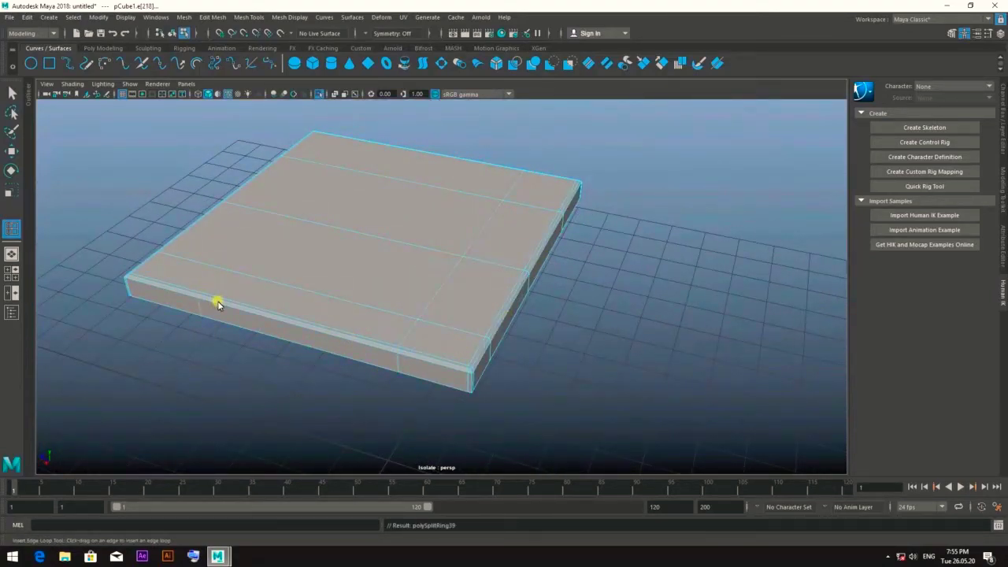
alt+drag(614, 356, 491, 315)
Step: Turn off isolation with Ctrl+1 so the whole chair shows again
key(w)
key(ctrl+1)
mouse_move(383, 147)
alt+mouse_down()
mouse_move(691, 162)
mouse_move(624, 189)
mouse_move(601, 171)
alt+mouse_up()
right_drag(601, 171, 694, 146)
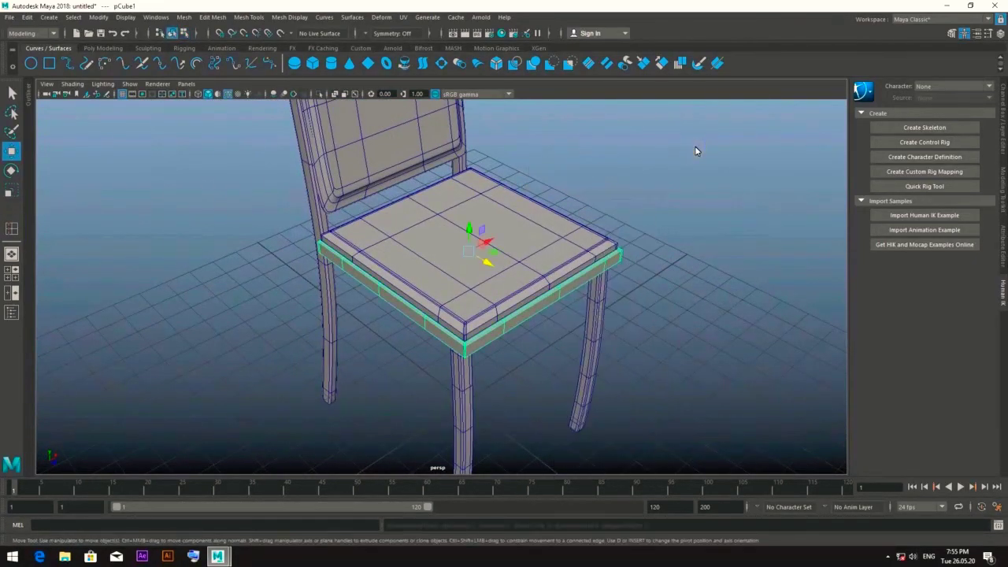
Step: Turn off Wireframe on Shaded and tumble around the finished chair to review it
click(694, 146)
alt+drag(694, 146, 652, 196)
click(229, 95)
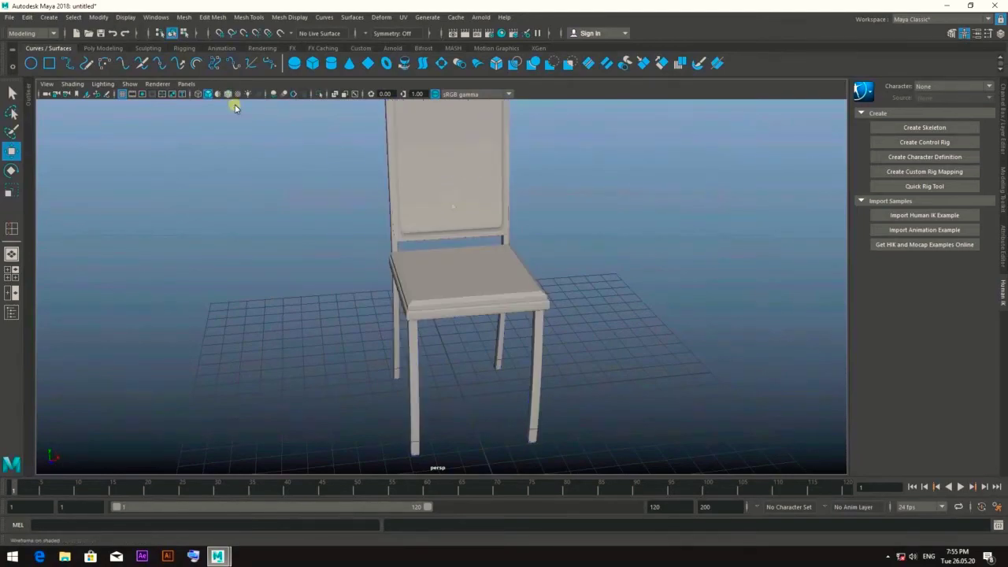
alt+drag(635, 255, 457, 278)
click(461, 284)
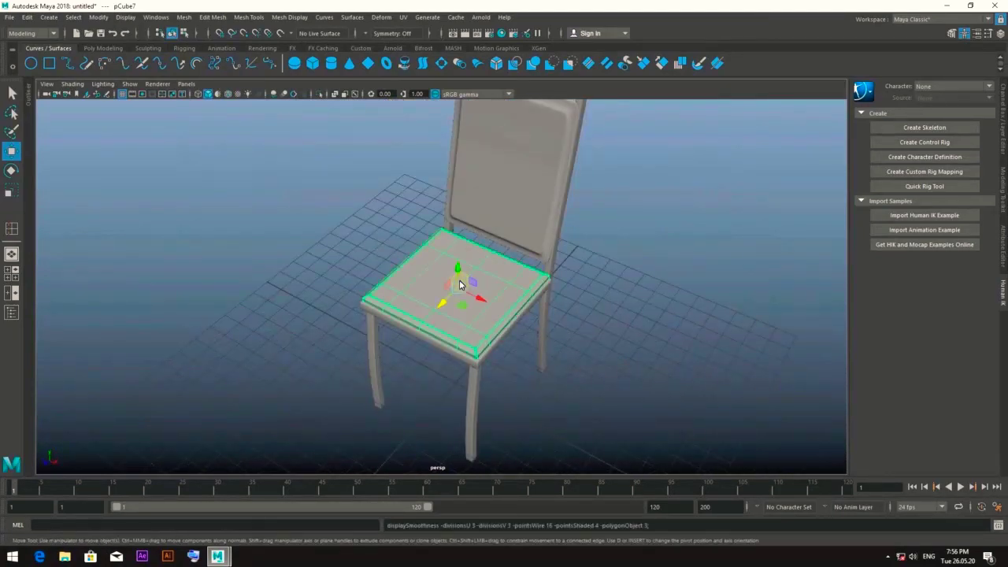
click(648, 243)
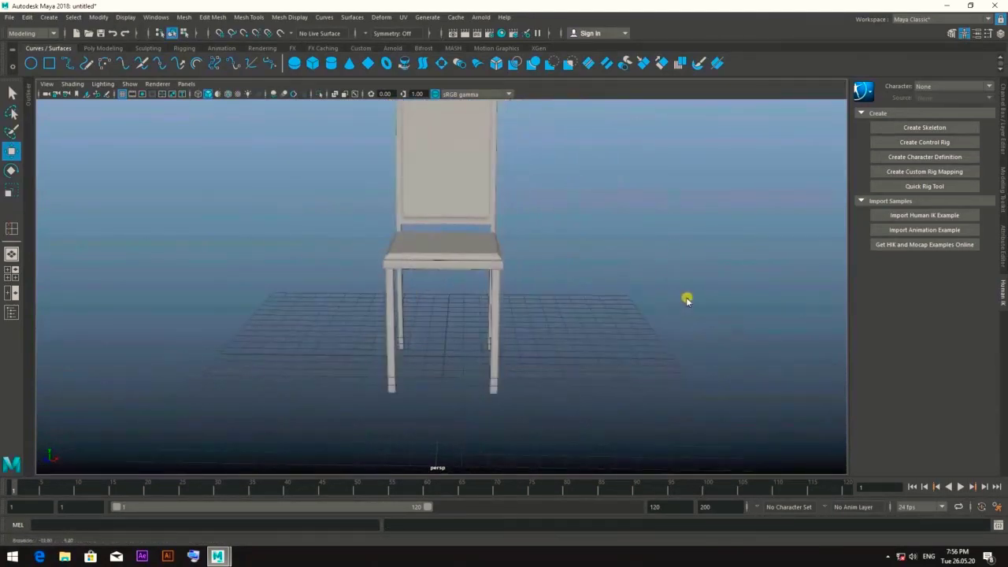